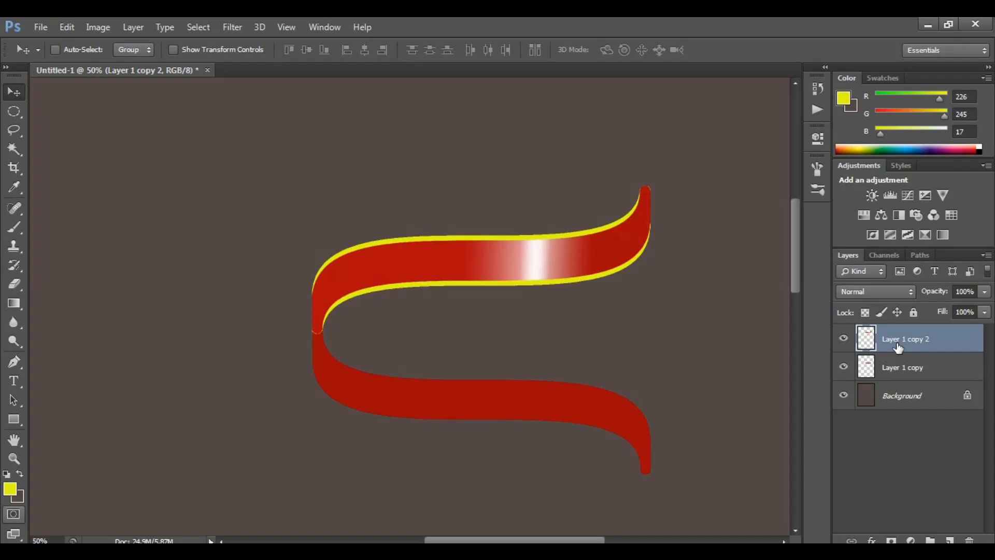
Merge the top ribbon layer down into Layer 1 copy and apply a Drop Shadow layer style to it
{"action": "key", "text": "ctrl+e"}
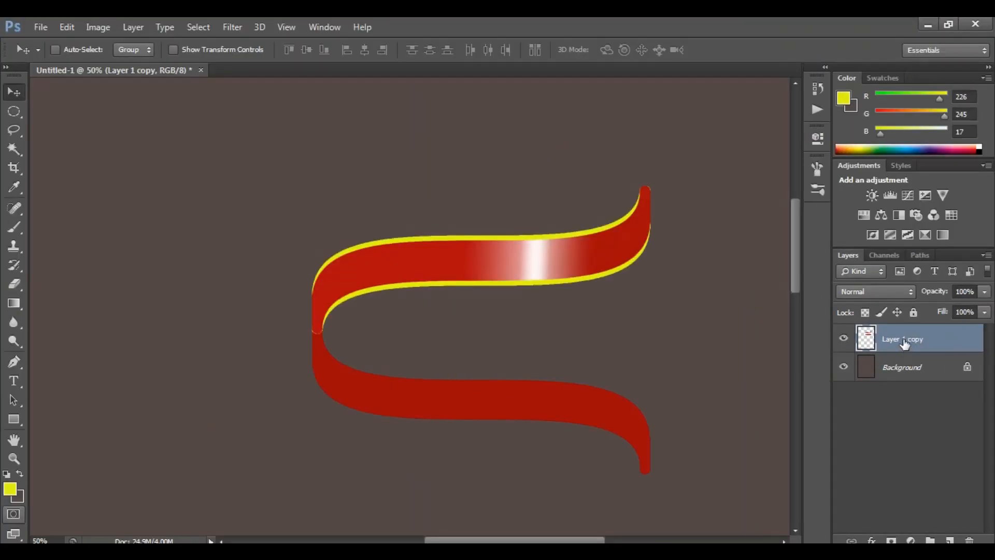
{"action": "right_click", "coordinate": [905, 342]}
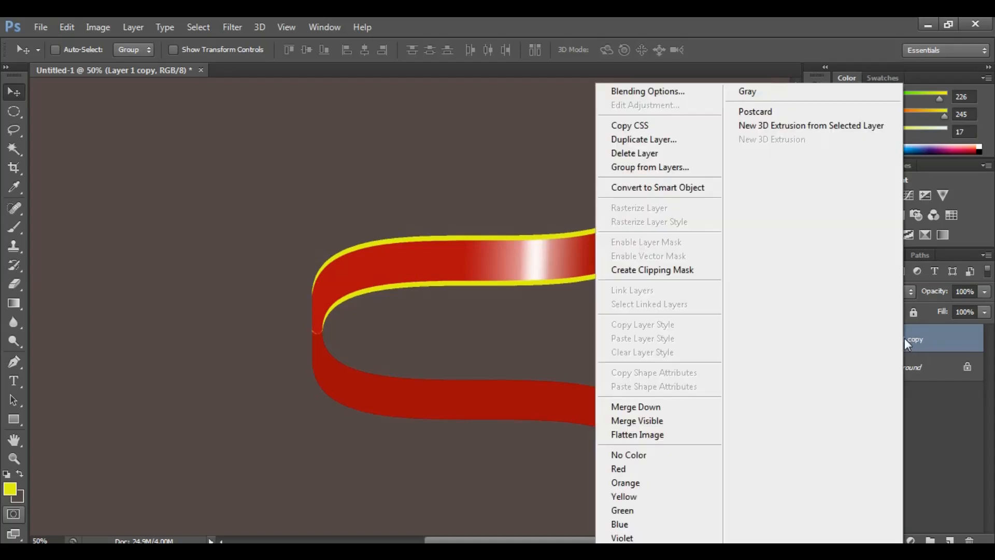
{"action": "left_click", "coordinate": [646, 96]}
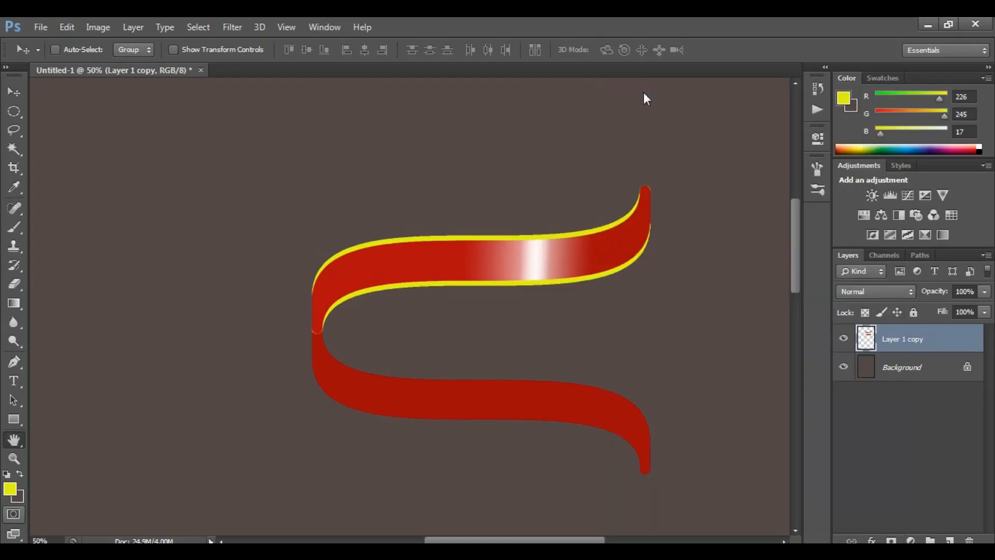
{"action": "left_click_drag", "start_coordinate": [750, 119], "coordinate": [653, 106]}
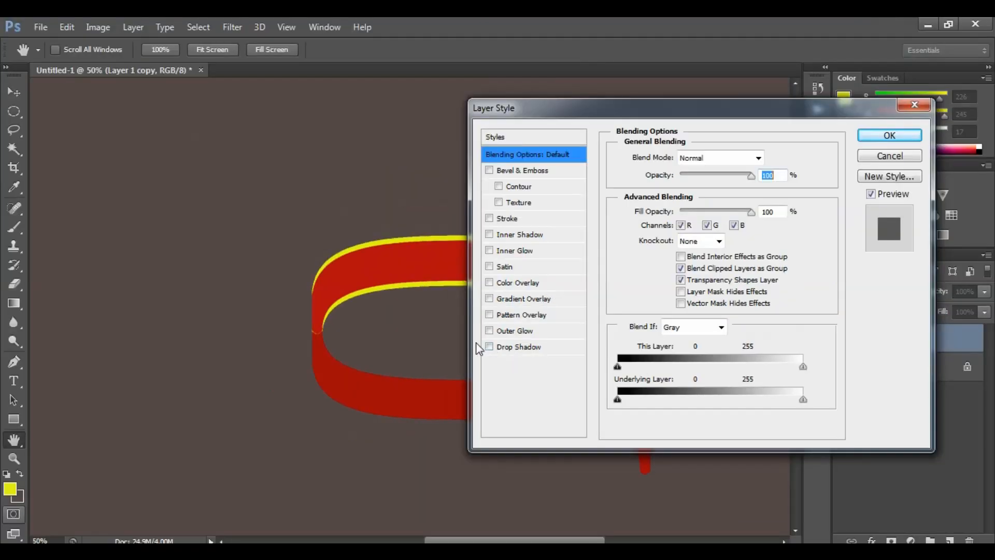
{"action": "left_click", "coordinate": [442, 333]}
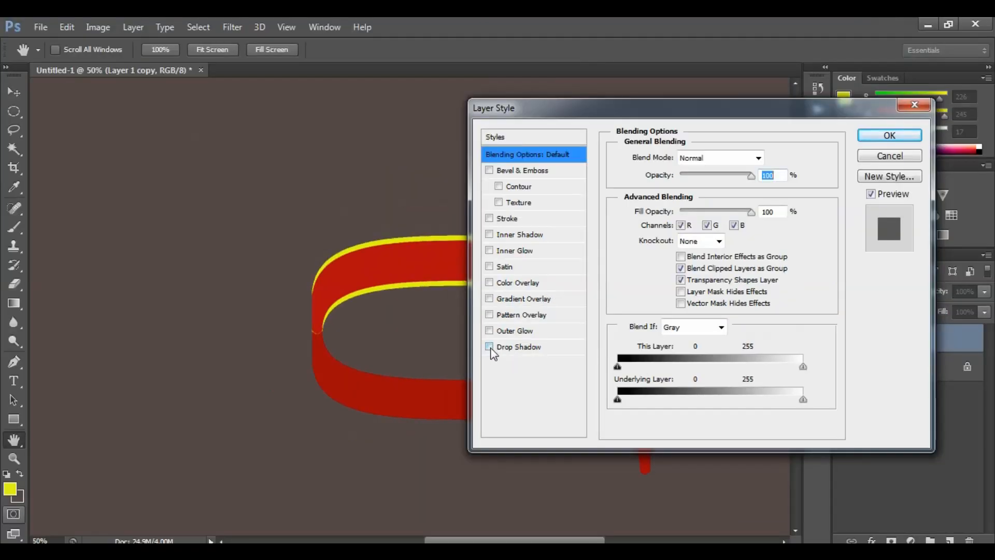
{"action": "left_click", "coordinate": [888, 136]}
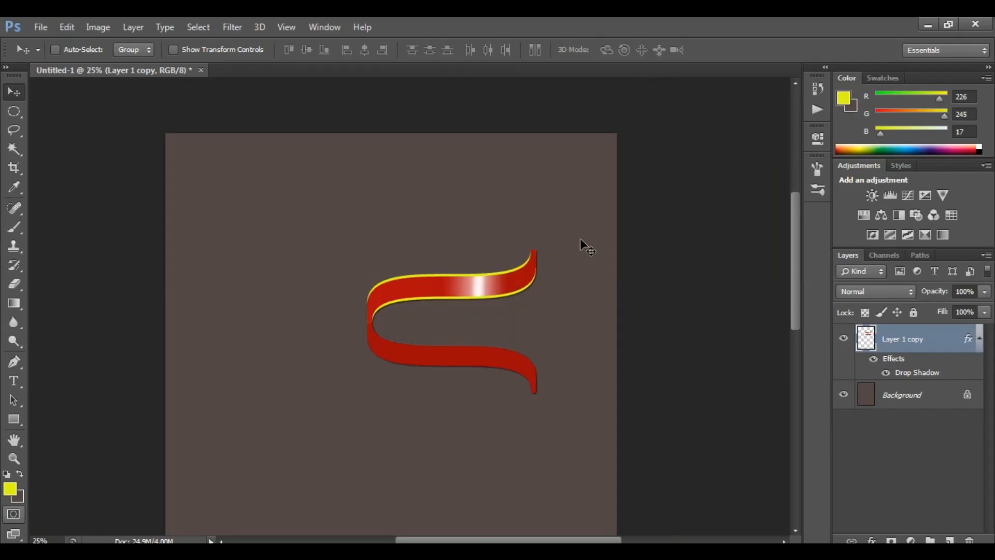
Move the finished ribbon up and to the left on the canvas
{"action": "left_click_drag", "start_coordinate": [473, 289], "coordinate": [422, 240]}
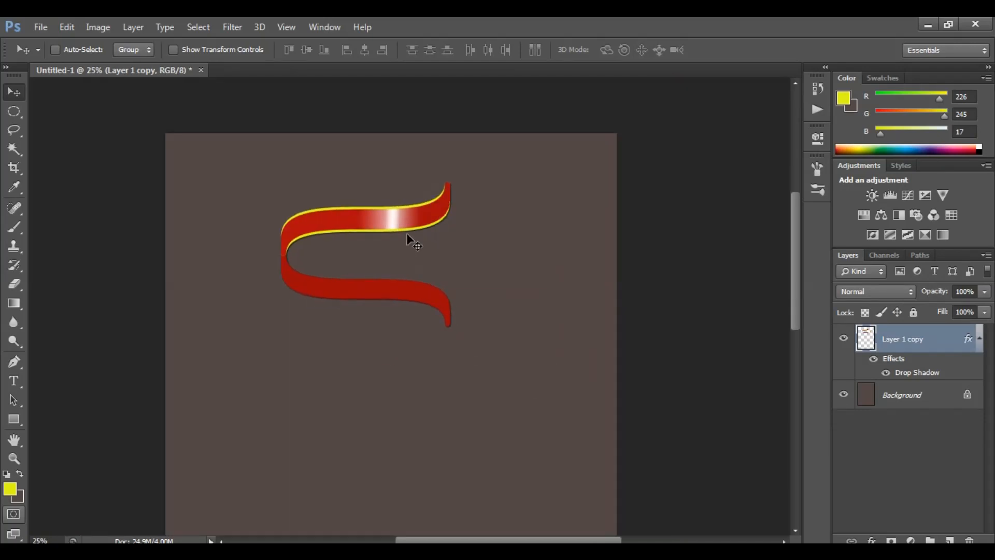
{"action": "key", "text": "ctrl+minus"}
{"action": "left_click_drag", "start_coordinate": [410, 182], "coordinate": [412, 342]}
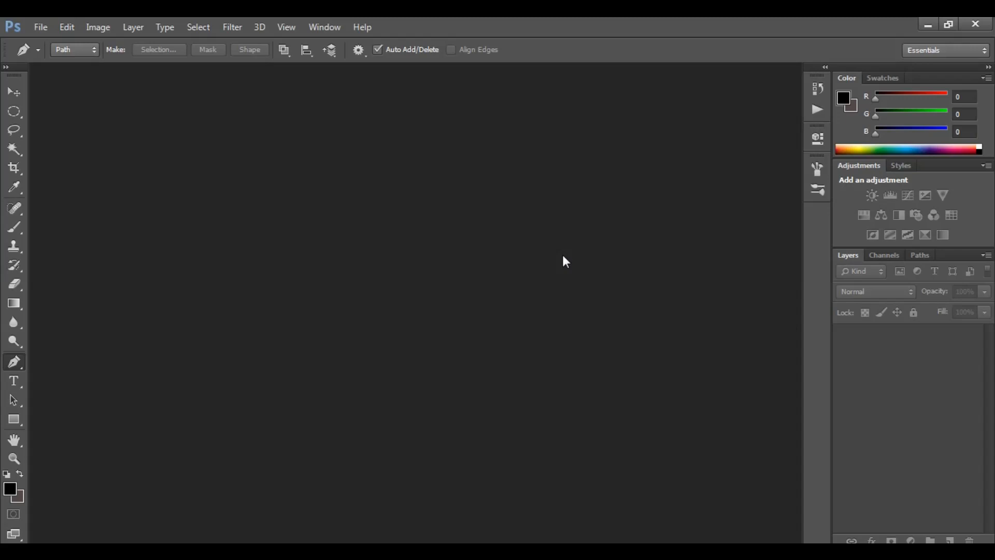
Create a new A4 document, 210 × 297 mm at 300 pixels/inch with a white background
{"action": "key", "text": "ctrl+n"}
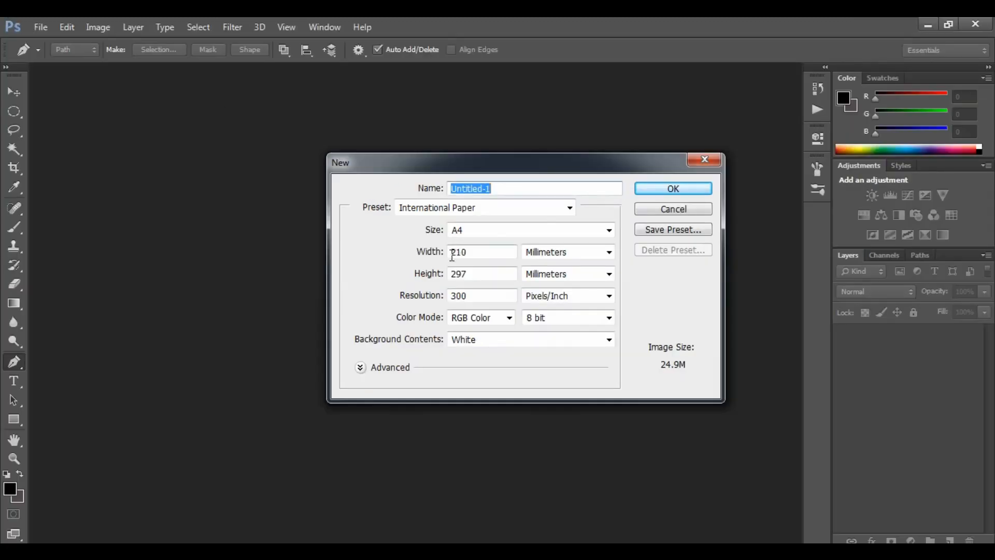
{"action": "left_click", "coordinate": [654, 190]}
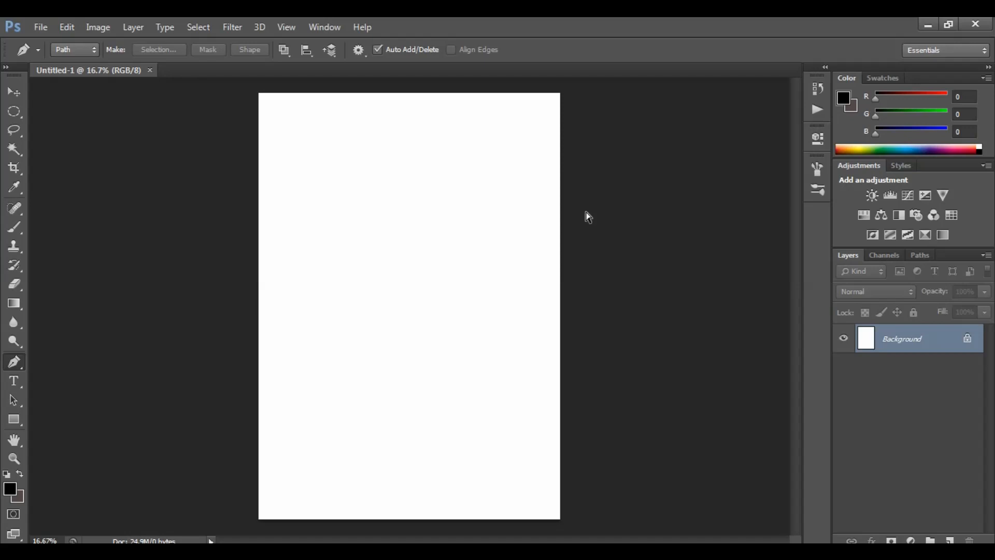
Show the grid over the new document and select the Pen tool
{"action": "key", "text": "ctrl+apostrophe"}
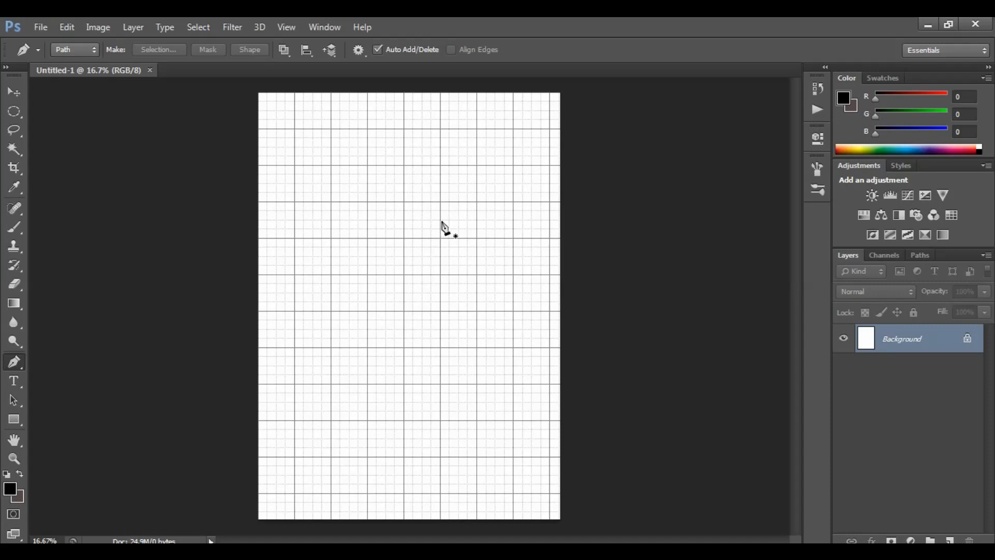
{"action": "key", "text": "v"}
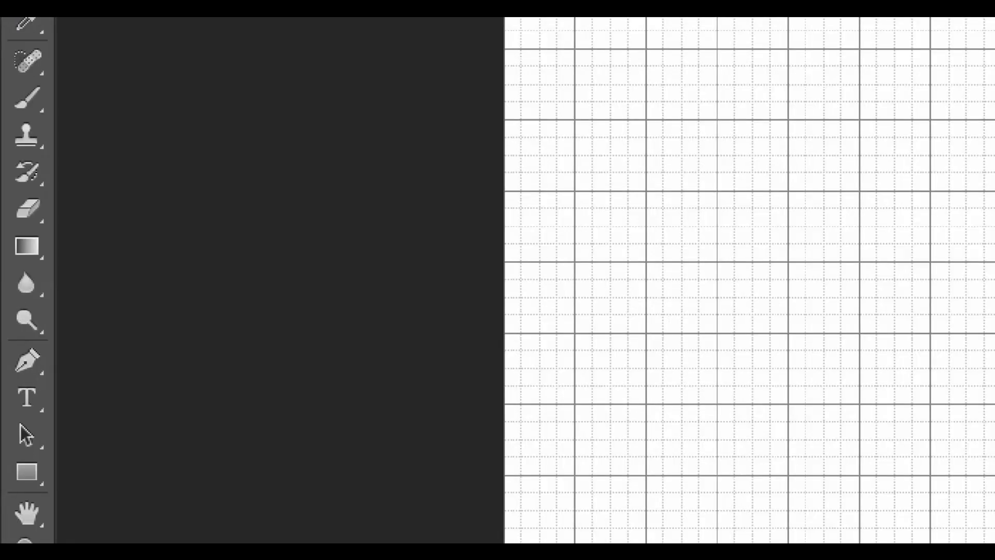
{"action": "left_click", "coordinate": [7, 364]}
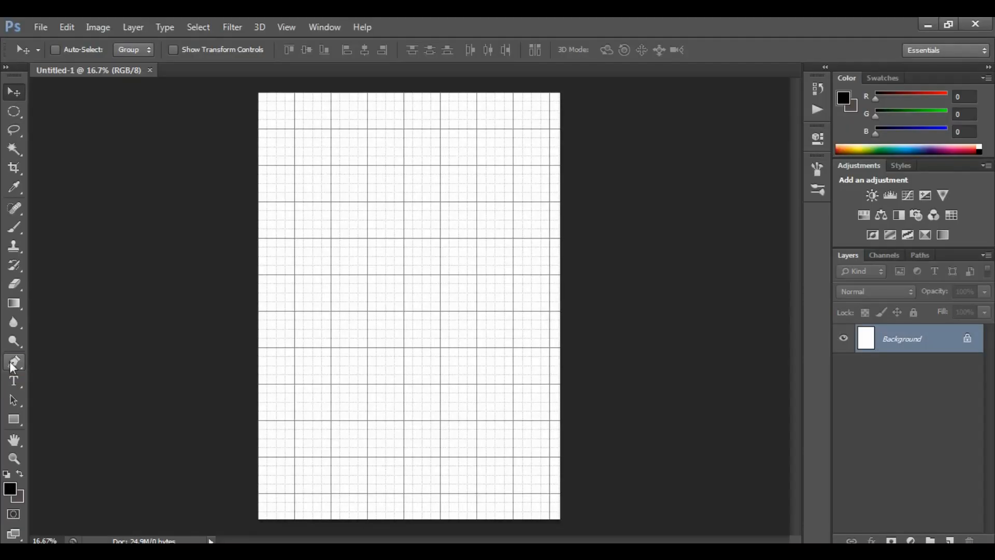
{"action": "left_click", "coordinate": [10, 362]}
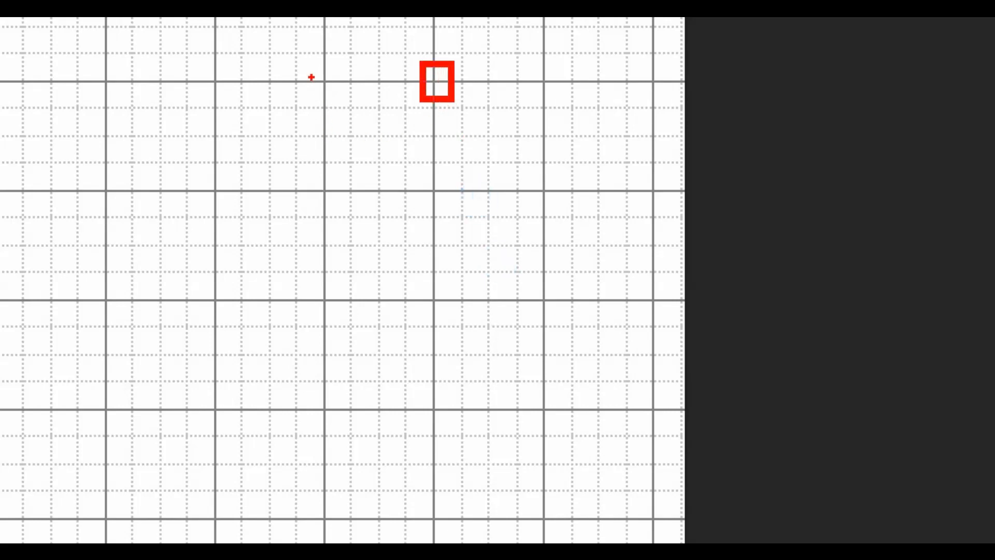
Draw a curved path with the Pen tool from an upper-right anchor to a lower-left anchor, dragging vertical handles downward
{"action": "left_click", "coordinate": [321, 79]}
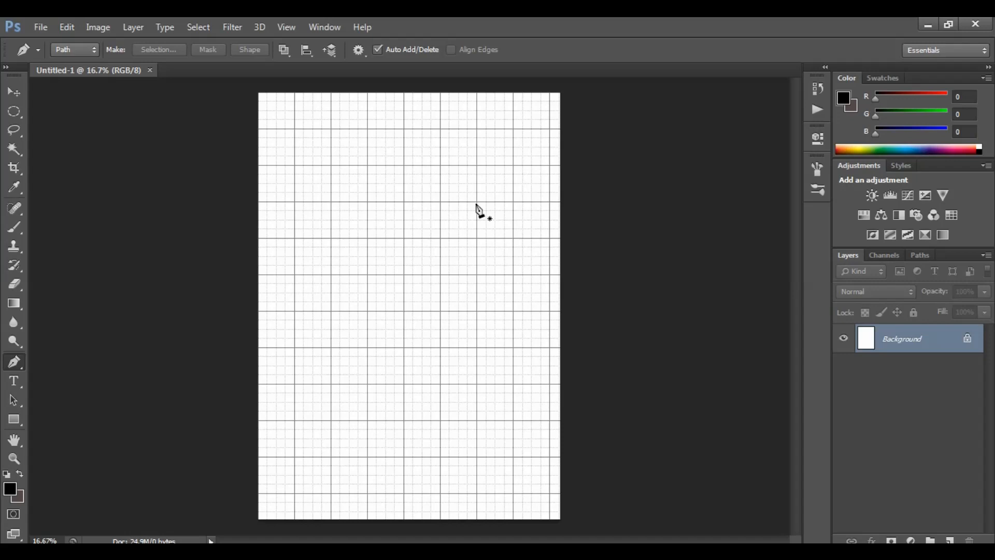
{"action": "left_click_drag", "start_coordinate": [477, 202], "coordinate": [480, 241]}
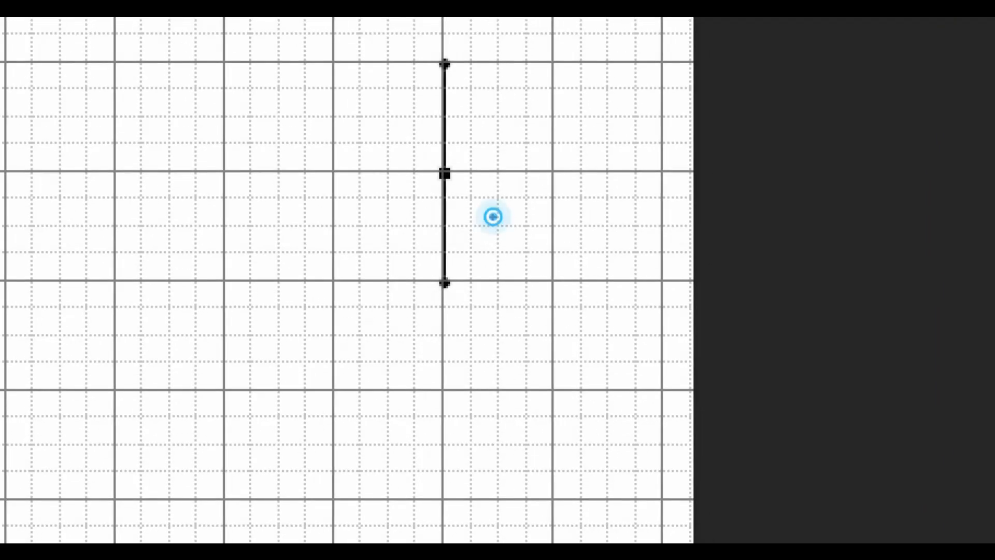
{"action": "left_click_drag", "start_coordinate": [454, 188], "coordinate": [484, 202]}
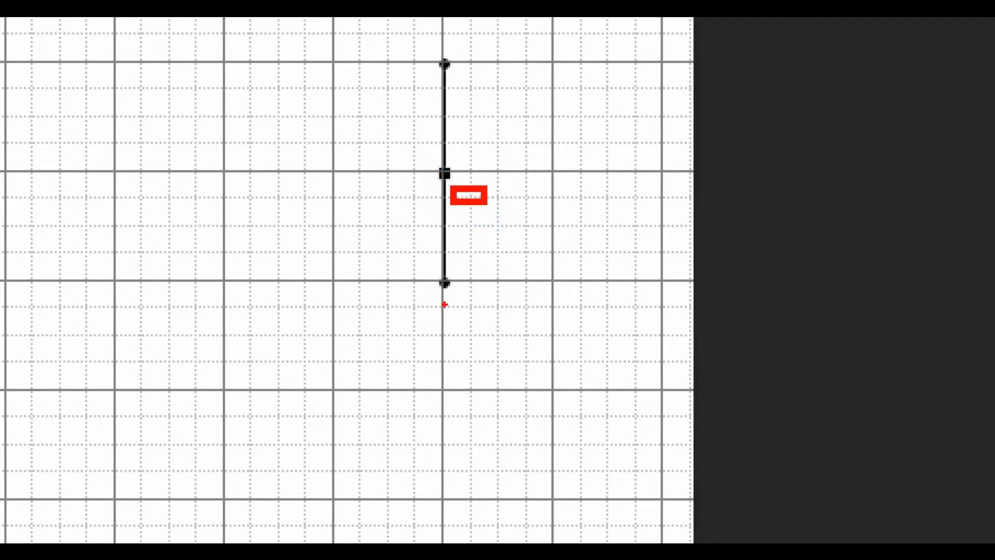
{"action": "left_click_drag", "start_coordinate": [451, 290], "coordinate": [476, 304]}
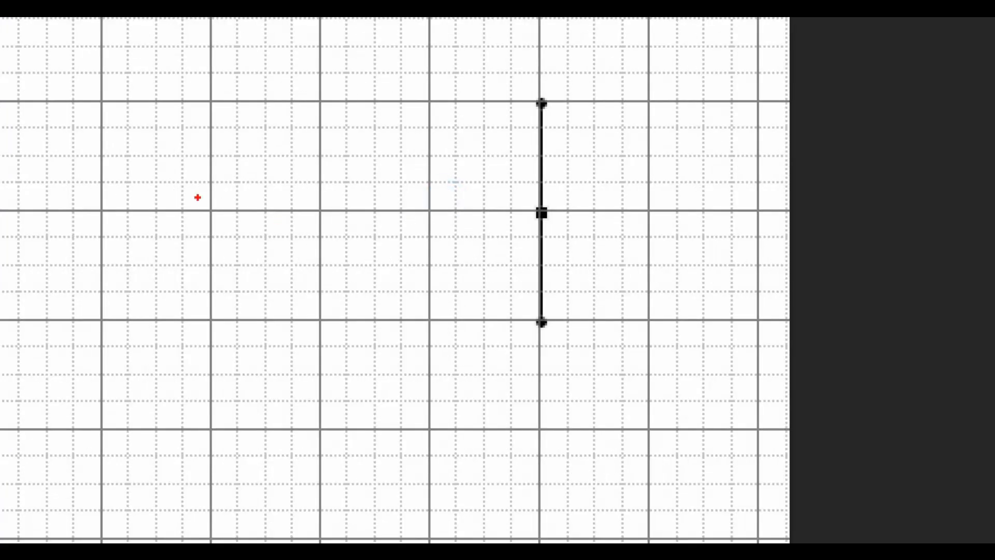
{"action": "left_click_drag", "start_coordinate": [354, 193], "coordinate": [386, 204]}
{"action": "left_click_drag", "start_coordinate": [279, 219], "coordinate": [529, 239]}
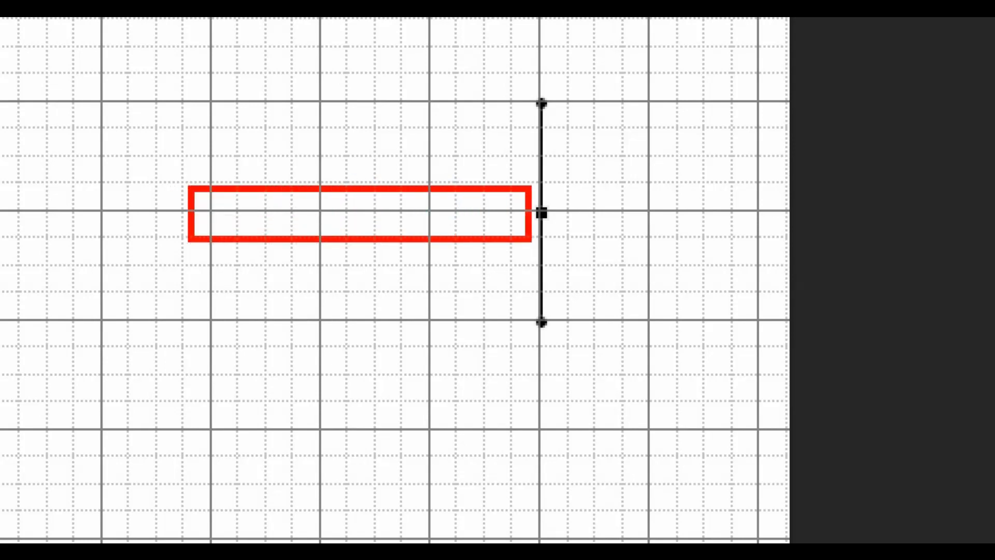
{"action": "left_click_drag", "start_coordinate": [91, 307], "coordinate": [188, 347]}
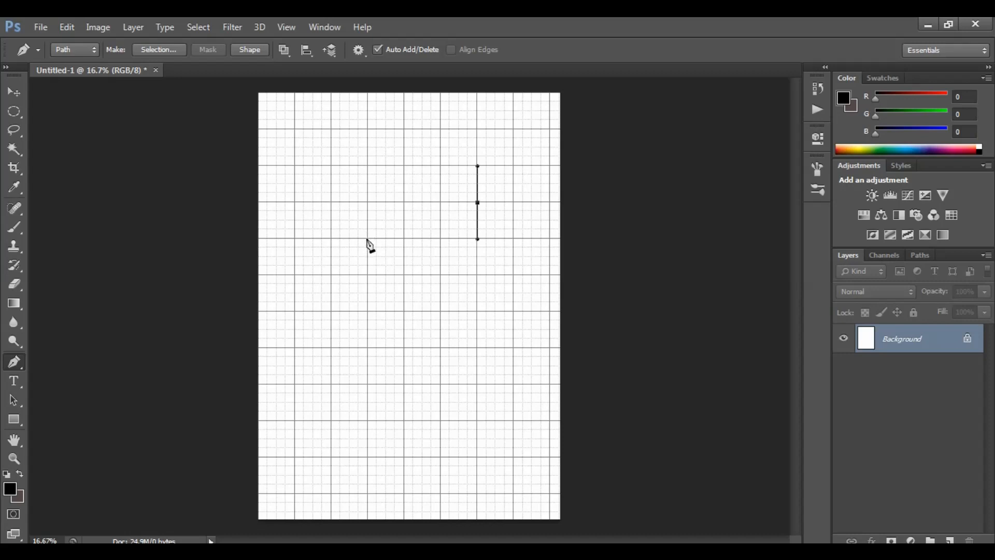
{"action": "left_click_drag", "start_coordinate": [368, 239], "coordinate": [365, 277]}
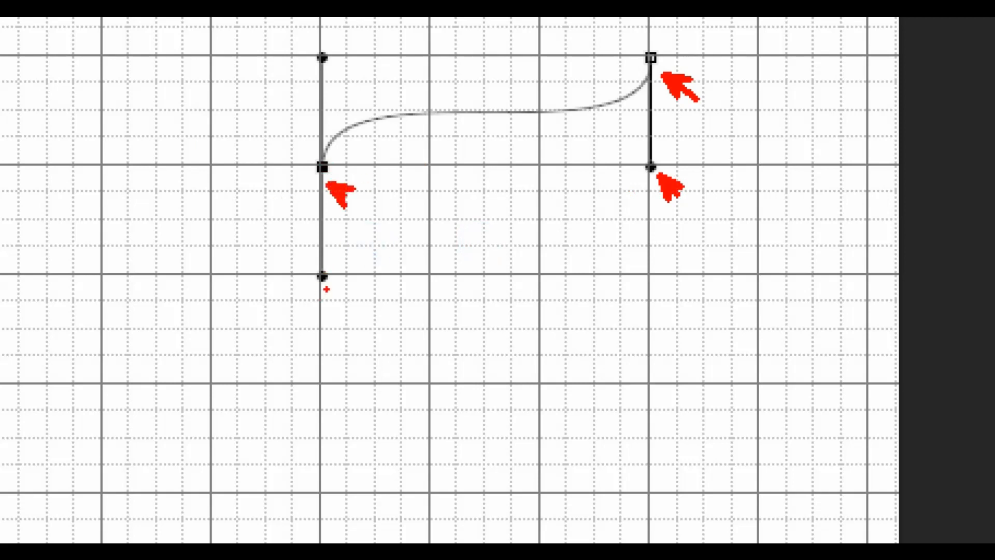
{"action": "left_click_drag", "start_coordinate": [344, 284], "coordinate": [360, 296]}
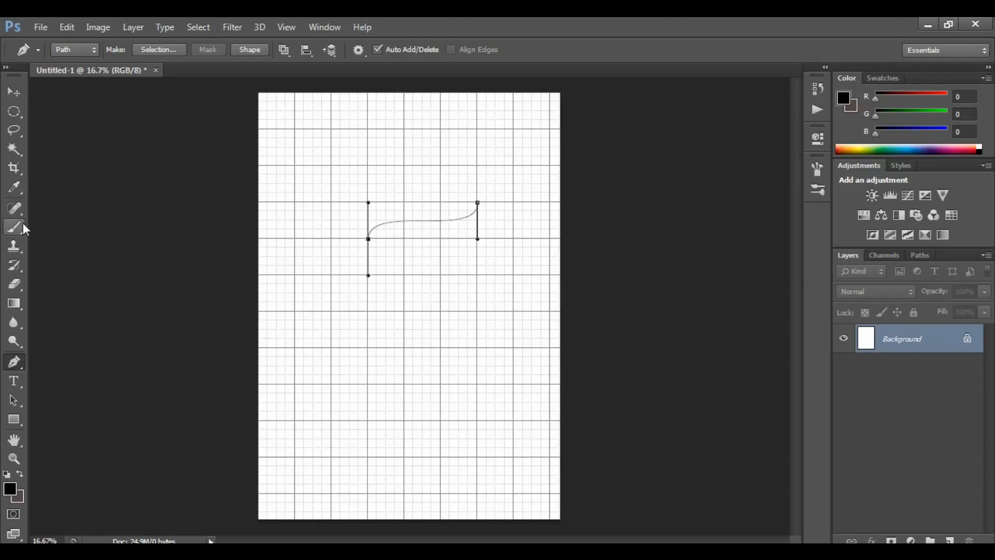
Preview larger and smaller sizes with the Brush tool before returning to the Pen tool
{"action": "left_click", "coordinate": [65, 218]}
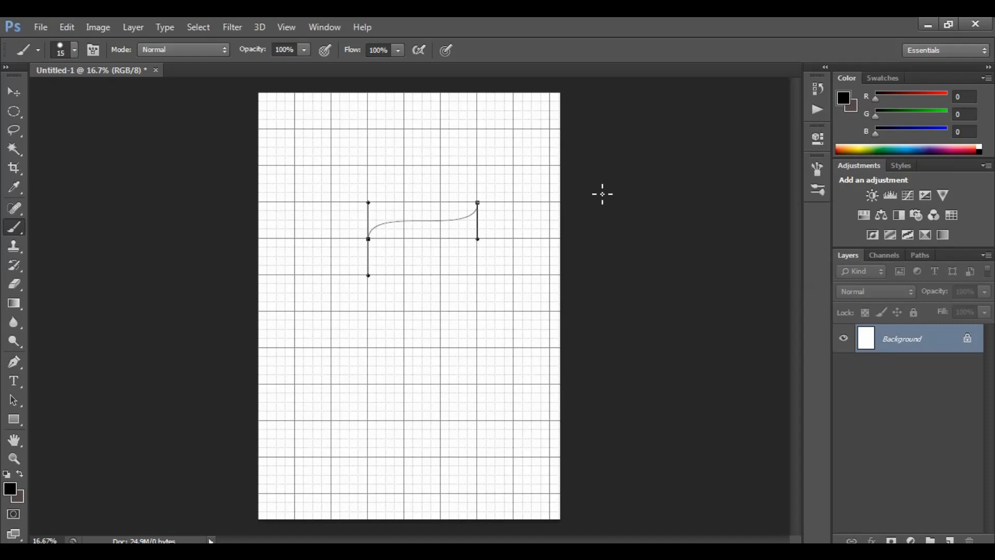
{"action": "key", "text": "bracketright"}
{"action": "key", "text": "bracketright"}
{"action": "key", "text": "bracketright"}
{"action": "key", "text": "bracketright"}
{"action": "key", "text": "bracketright"}
{"action": "key", "text": "bracketright"}
{"action": "key", "text": "bracketright"}
{"action": "key", "text": "bracketright"}
{"action": "key", "text": "bracketright"}
{"action": "key", "text": "bracketright"}
{"action": "key", "text": "bracketright"}
{"action": "key", "text": "bracketright"}
{"action": "key", "text": "bracketright"}
{"action": "key", "text": "bracketright"}
{"action": "key", "text": "bracketright"}
{"action": "key", "text": "bracketright"}
{"action": "key", "text": "bracketright"}
{"action": "key", "text": "bracketright"}
{"action": "key", "text": "bracketright"}
{"action": "key", "text": "bracketright"}
{"action": "key", "text": "bracketright"}
{"action": "key", "text": "bracketright"}
{"action": "key", "text": "bracketleft"}
{"action": "key", "text": "bracketleft"}
{"action": "key", "text": "bracketleft"}
{"action": "key", "text": "bracketleft"}
{"action": "key", "text": "bracketleft"}
{"action": "key", "text": "bracketleft"}
{"action": "key", "text": "bracketleft"}
{"action": "key", "text": "bracketleft"}
{"action": "key", "text": "bracketleft"}
{"action": "key", "text": "bracketleft"}
{"action": "key", "text": "bracketleft"}
{"action": "key", "text": "bracketleft"}
{"action": "key", "text": "bracketleft"}
{"action": "key", "text": "bracketleft"}
{"action": "key", "text": "bracketleft"}
{"action": "key", "text": "bracketleft"}
{"action": "key", "text": "bracketleft"}
{"action": "key", "text": "bracketleft"}
{"action": "key", "text": "bracketleft"}
{"action": "key", "text": "bracketleft"}
{"action": "key", "text": "bracketleft"}
{"action": "key", "text": "bracketleft"}
{"action": "left_click", "coordinate": [20, 359]}
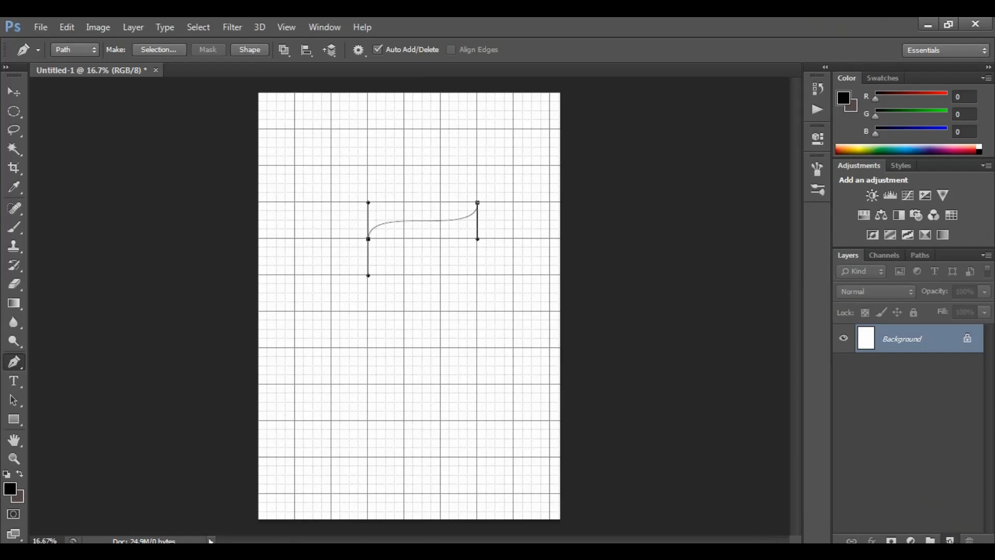
Create a new layer and stroke the curved path onto it using the Brush tool
{"action": "left_click", "coordinate": [953, 532]}
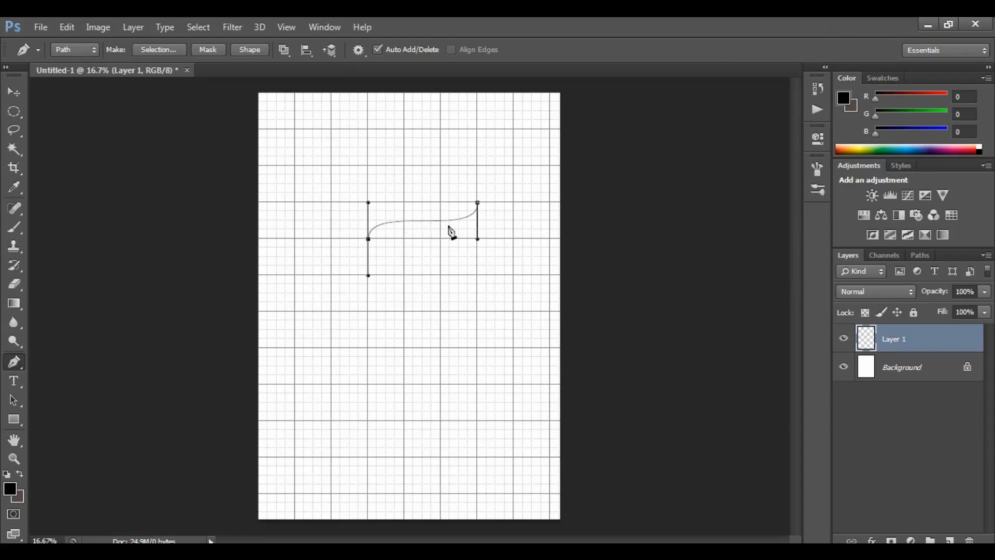
{"action": "key", "text": "ctrl+plus"}
{"action": "right_click", "coordinate": [438, 189]}
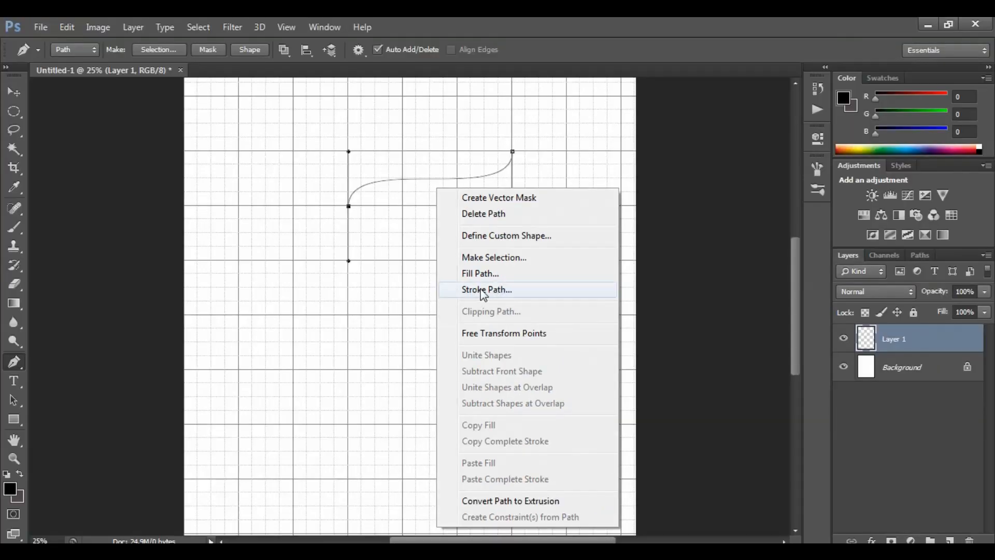
{"action": "left_click", "coordinate": [482, 291]}
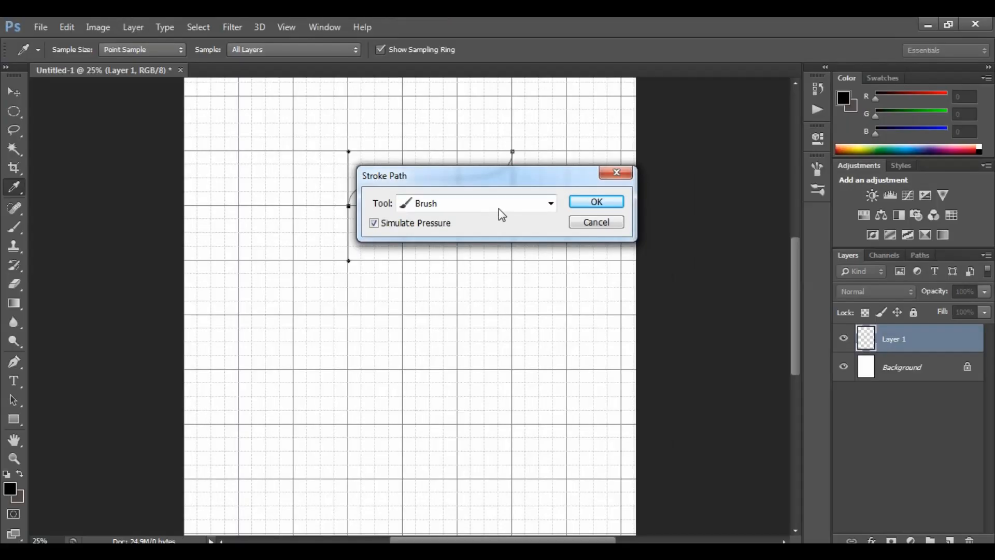
{"action": "left_click", "coordinate": [550, 203]}
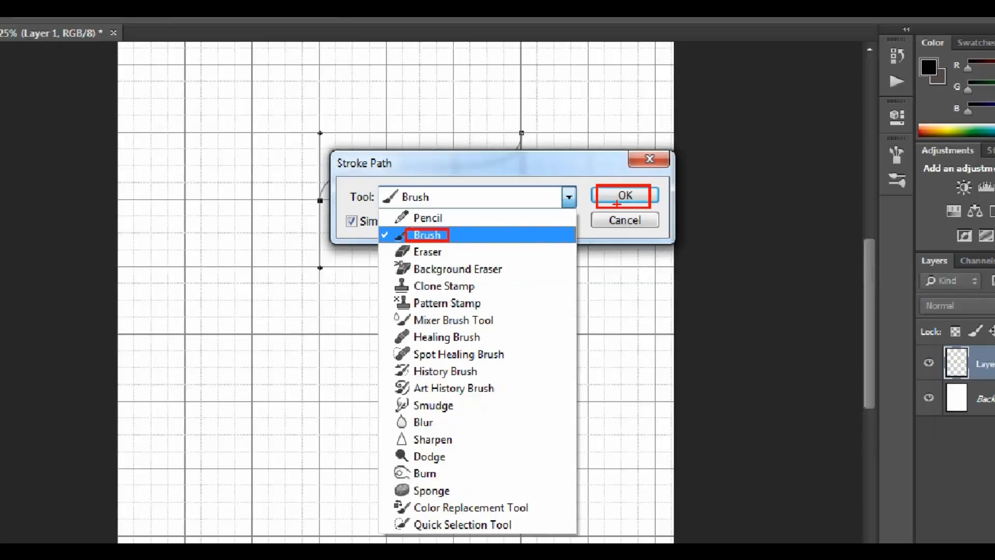
{"action": "left_click", "coordinate": [437, 235]}
{"action": "left_click", "coordinate": [596, 203]}
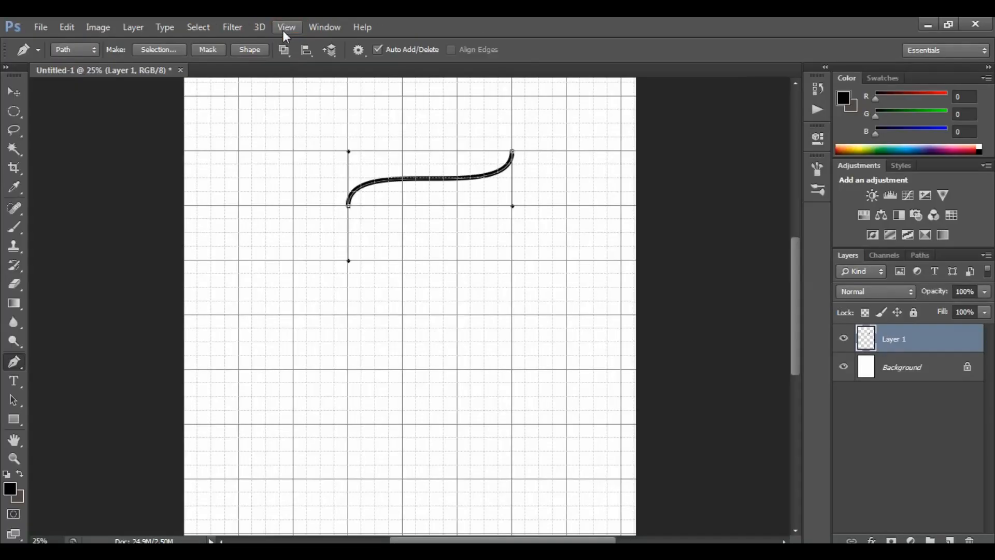
Hide the grid
{"action": "left_click", "coordinate": [294, 47]}
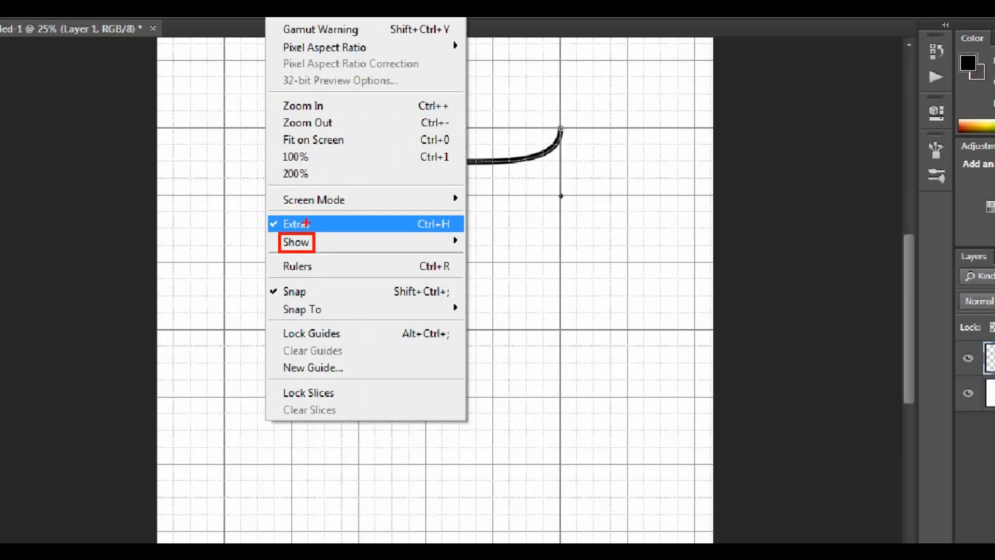
{"action": "mouse_move", "coordinate": [293, 233]}
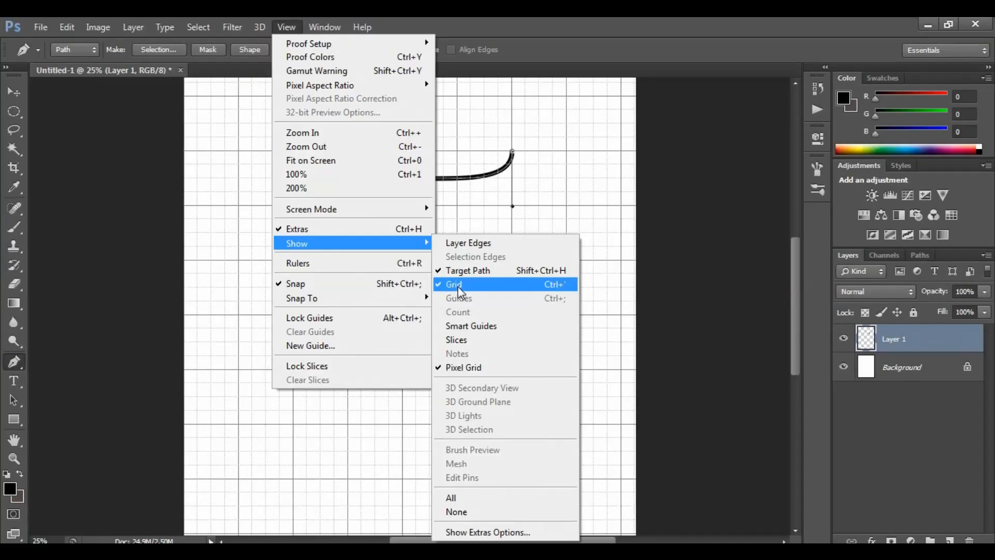
{"action": "left_click", "coordinate": [458, 286]}
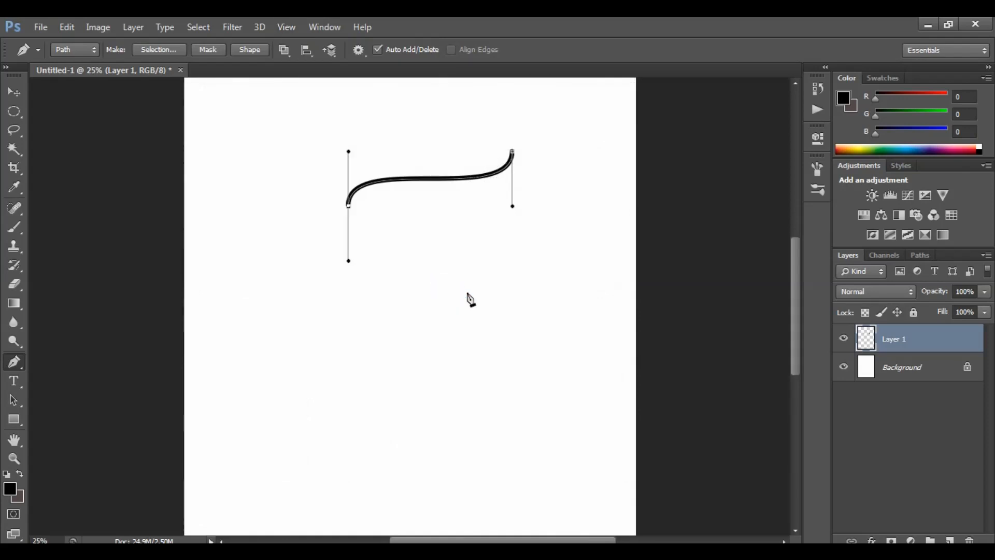
Deselect the path to reveal the stroked curve and switch to the Move tool
{"action": "key", "text": "ctrl+plus"}
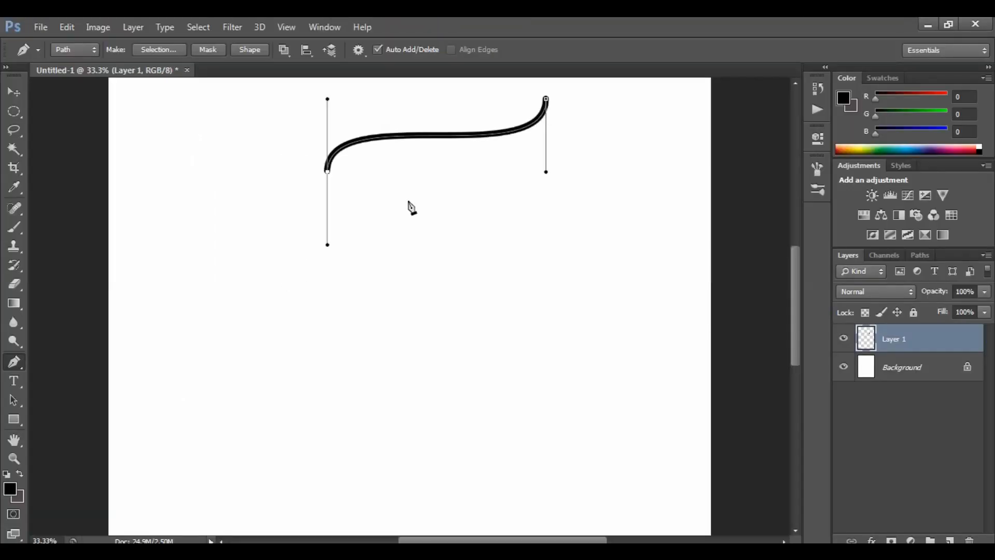
{"action": "key", "text": "Return"}
{"action": "scroll", "coordinate": [407, 204], "scroll_direction": "up", "scroll_amount": 2}
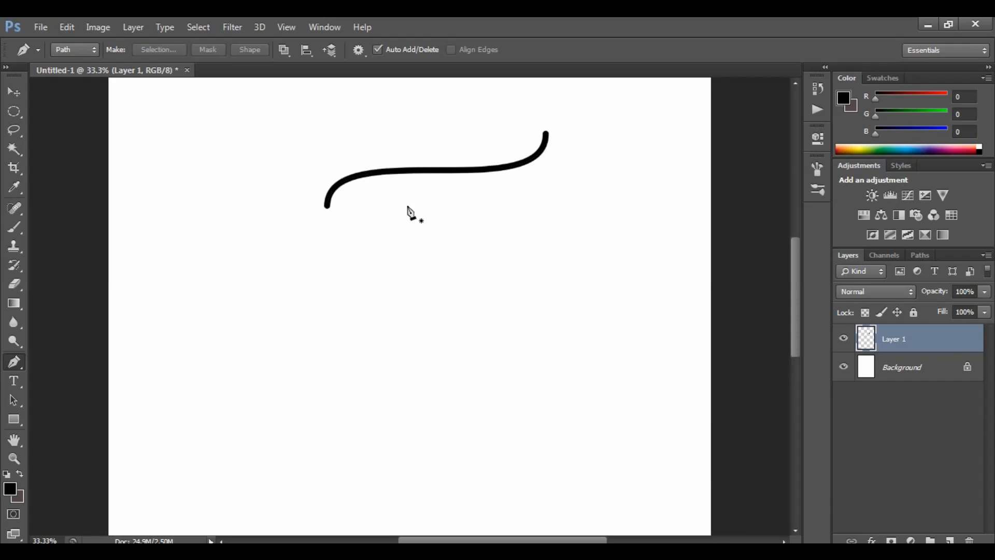
{"action": "scroll", "coordinate": [409, 212], "scroll_direction": "up", "scroll_amount": 2}
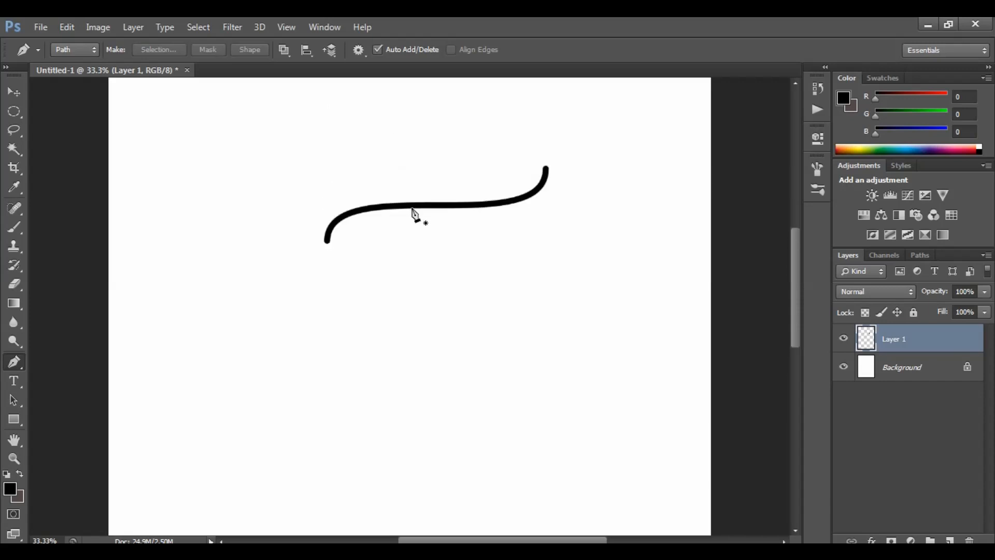
{"action": "left_click", "coordinate": [15, 91]}
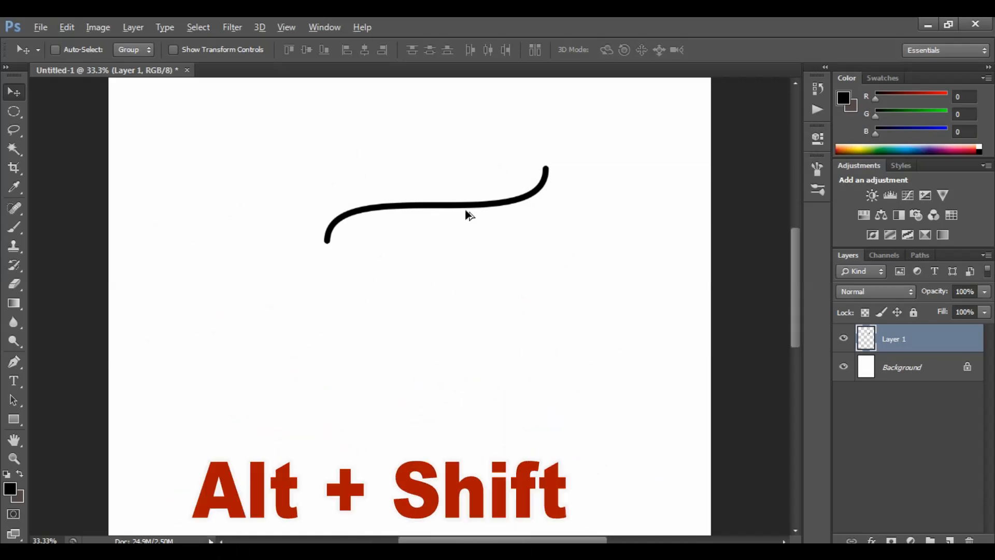
Duplicate the curve just below the original and join the left and right ends of both curves with Brush strokes
{"action": "left_click_drag", "start_coordinate": [466, 212], "coordinate": [468, 233]}
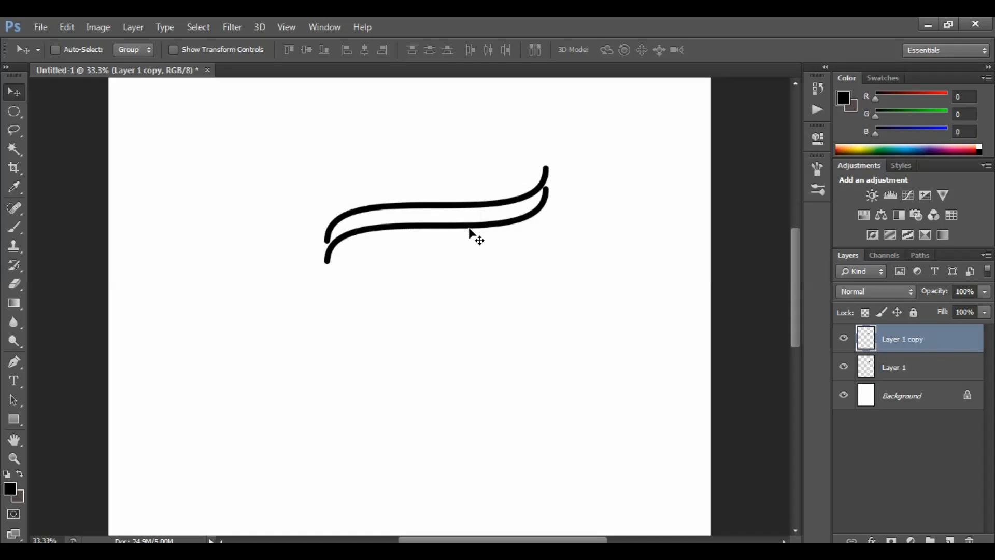
{"action": "key", "text": "ctrl+plus"}
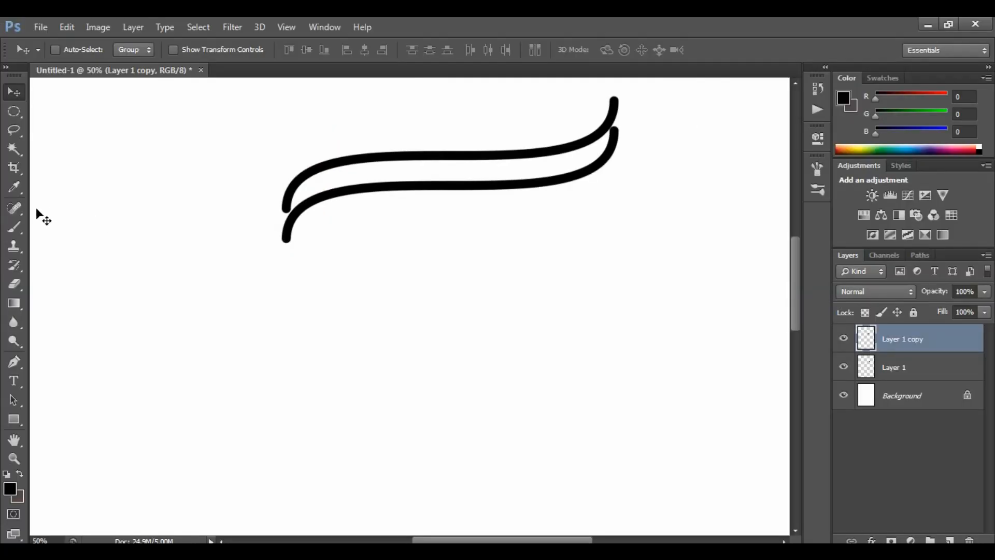
{"action": "left_click", "coordinate": [14, 227]}
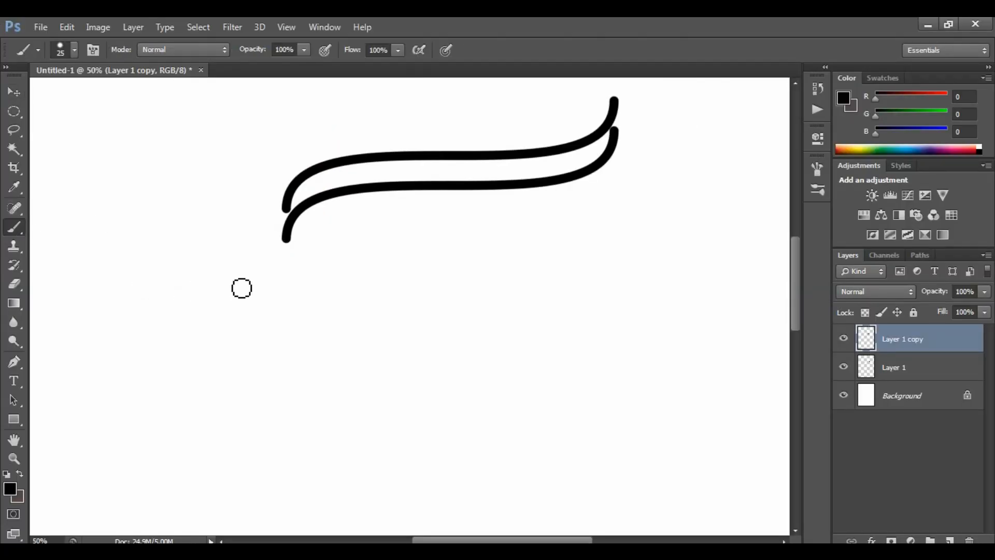
{"action": "key", "text": "ctrl+plus"}
{"action": "key", "text": "ctrl+plus"}
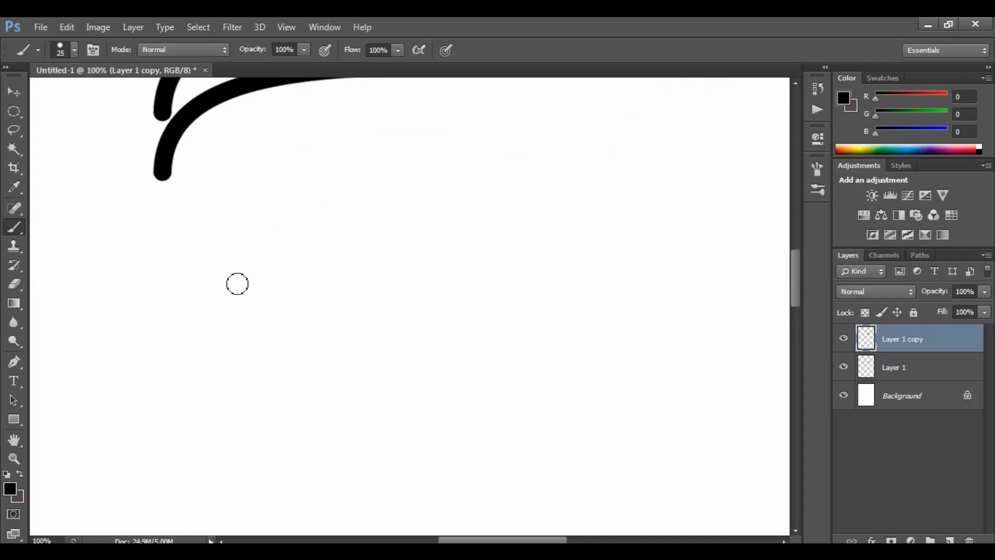
{"action": "key", "text": "space"}
{"action": "left_click_drag", "start_coordinate": [223, 171], "coordinate": [243, 312]}
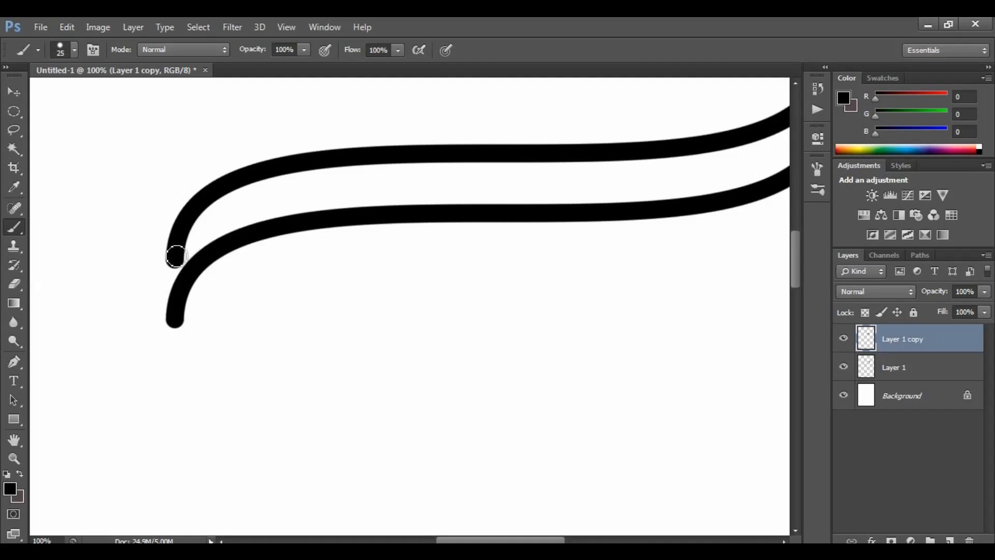
{"action": "mouse_move", "coordinate": [176, 256]}
{"action": "left_mouse_down"}
{"action": "mouse_move", "coordinate": [187, 281]}
{"action": "mouse_move", "coordinate": [177, 279]}
{"action": "mouse_move", "coordinate": [176, 318]}
{"action": "left_mouse_up"}
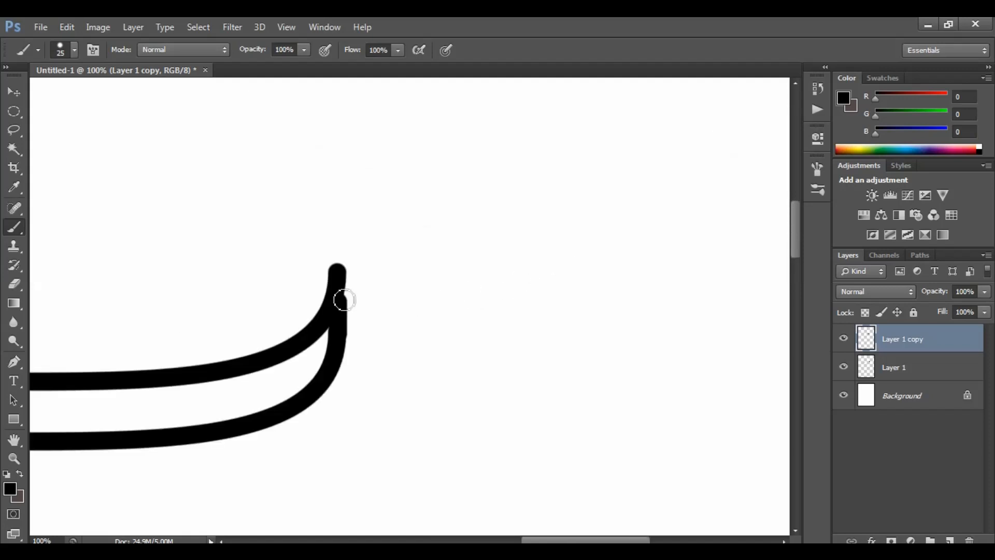
{"action": "left_click_drag", "start_coordinate": [344, 300], "coordinate": [340, 270]}
Merge the copied curve layer down into Layer 1 and reposition the ribbon outline on the canvas
{"action": "key", "text": "ctrl+minus"}
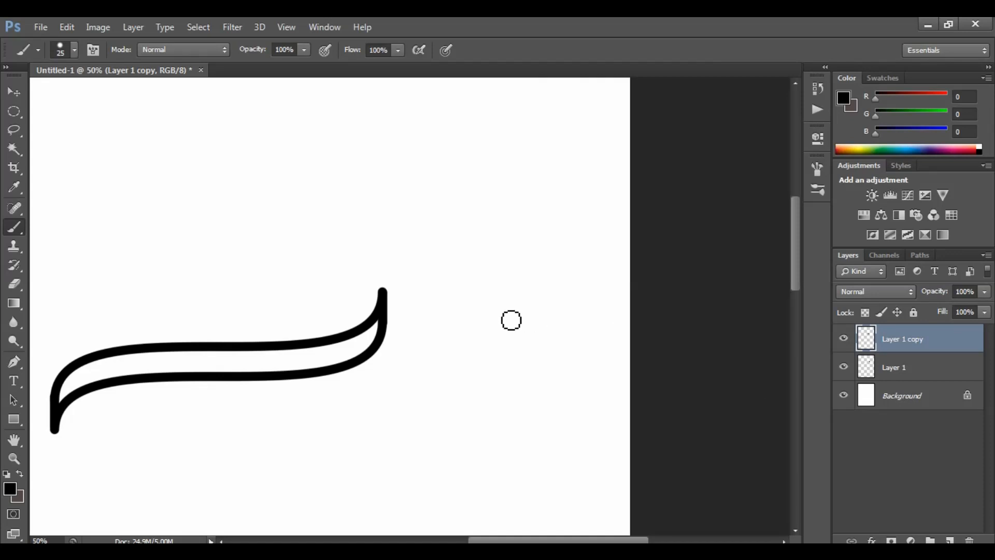
{"action": "left_click_drag", "start_coordinate": [437, 327], "coordinate": [539, 332]}
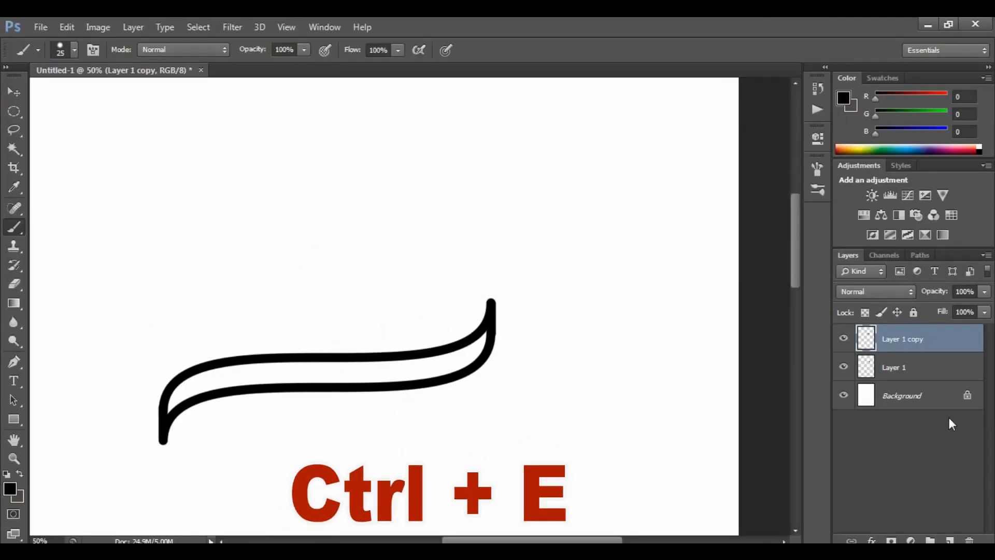
{"action": "key", "text": "ctrl+e"}
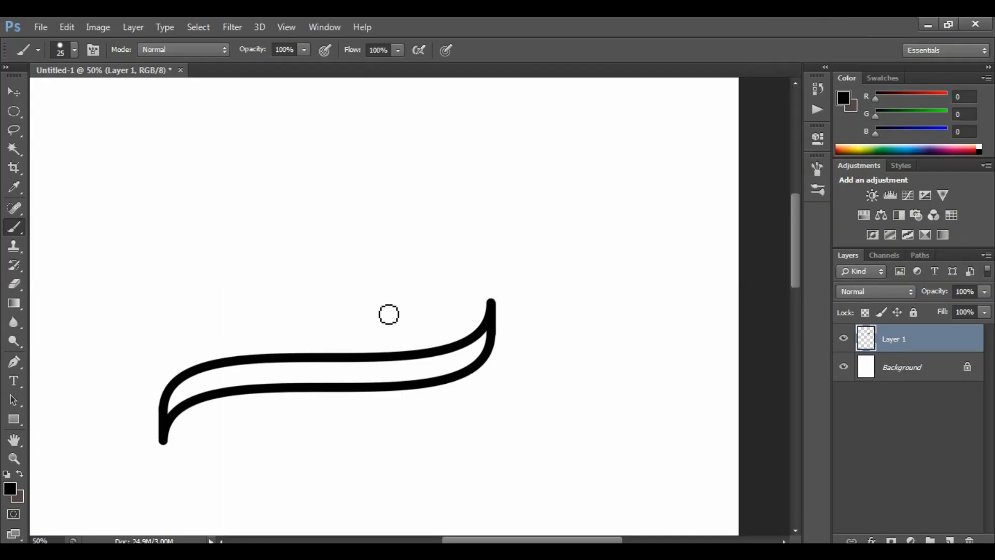
{"action": "key", "text": "v"}
{"action": "mouse_move", "coordinate": [399, 321]}
{"action": "left_mouse_down"}
{"action": "mouse_move", "coordinate": [407, 296]}
{"action": "mouse_move", "coordinate": [417, 303]}
{"action": "left_mouse_up"}
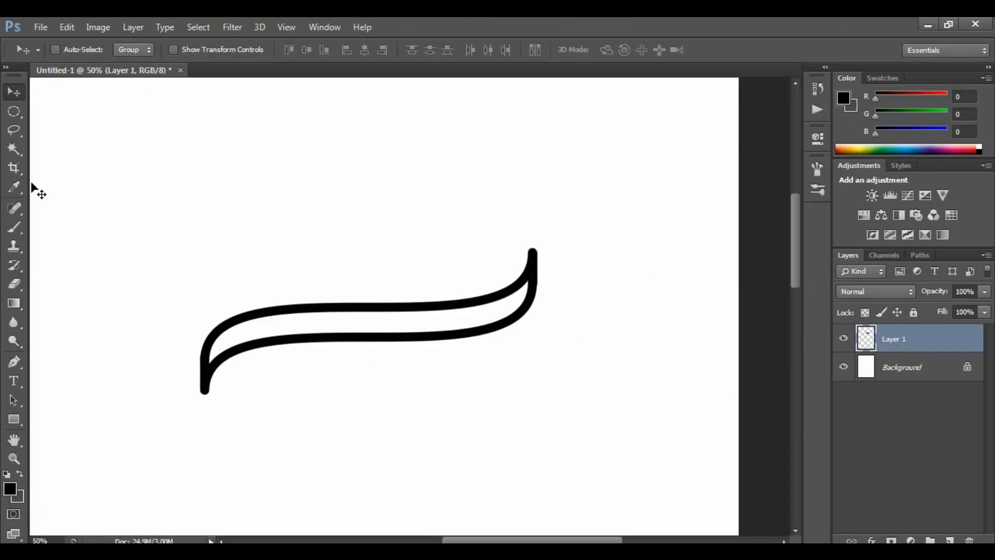
Select the space inside the ribbon outline with the Magic Wand, fill it with black, and deselect
{"action": "key", "text": "w"}
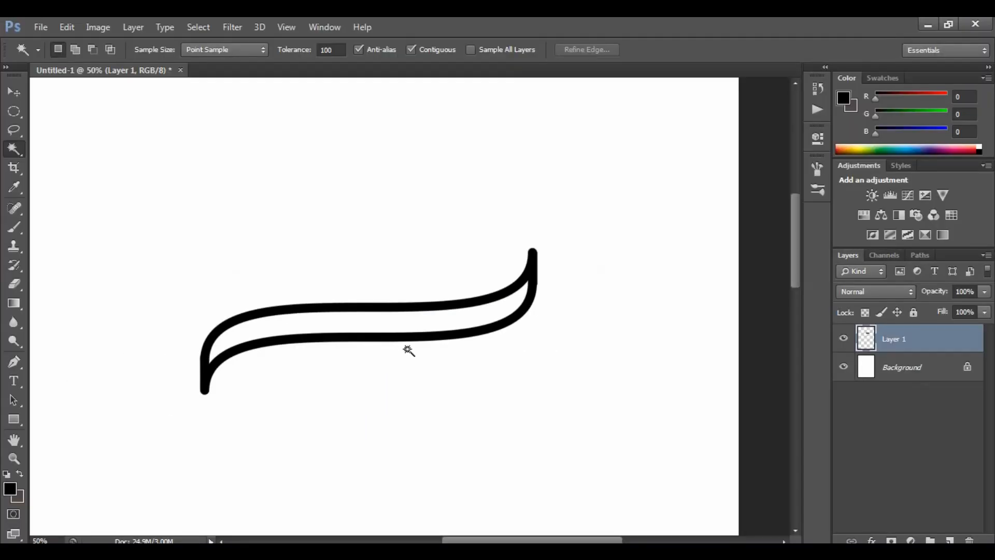
{"action": "left_click", "coordinate": [475, 339]}
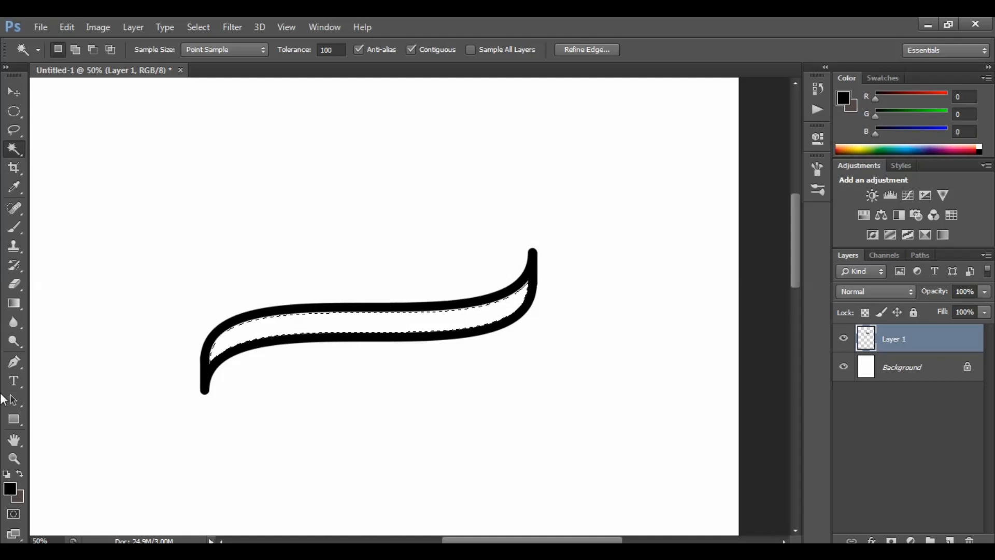
{"action": "left_click", "coordinate": [14, 458]}
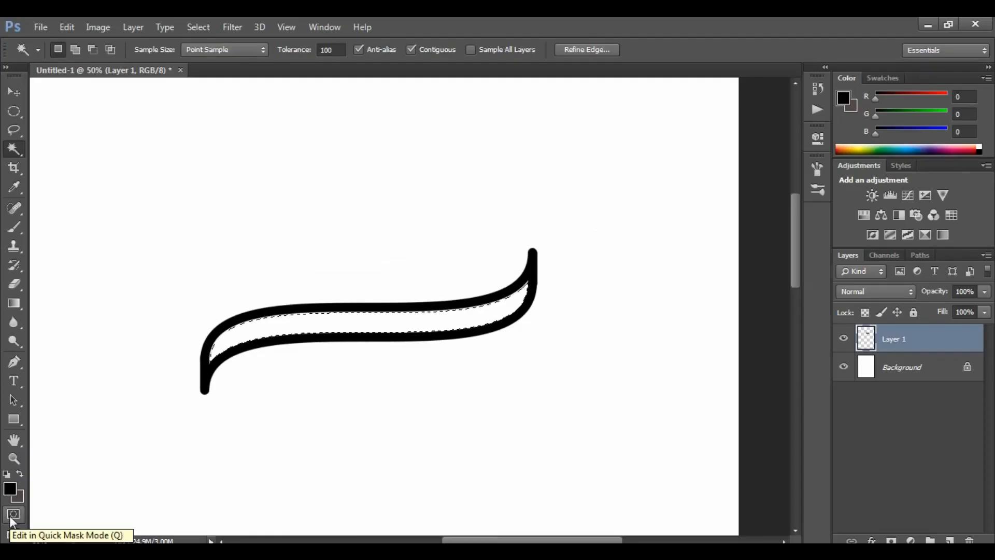
{"action": "key", "text": "alt+BackSpace"}
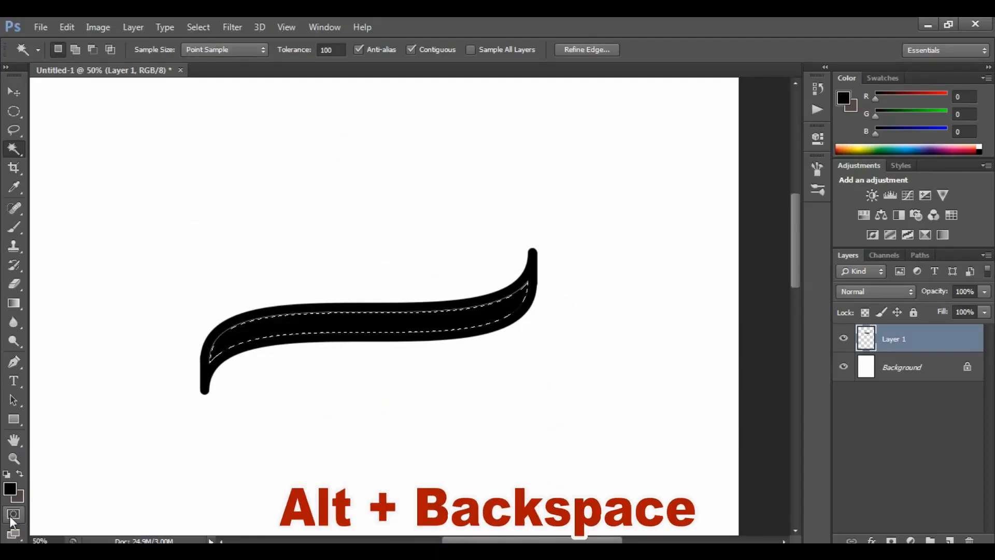
{"action": "key", "text": "ctrl+d"}
Load the ribbon's selection, set the foreground colour to 9f0808 red, fill the ribbon with it, and deselect
{"action": "key", "text": "ctrl+plus"}
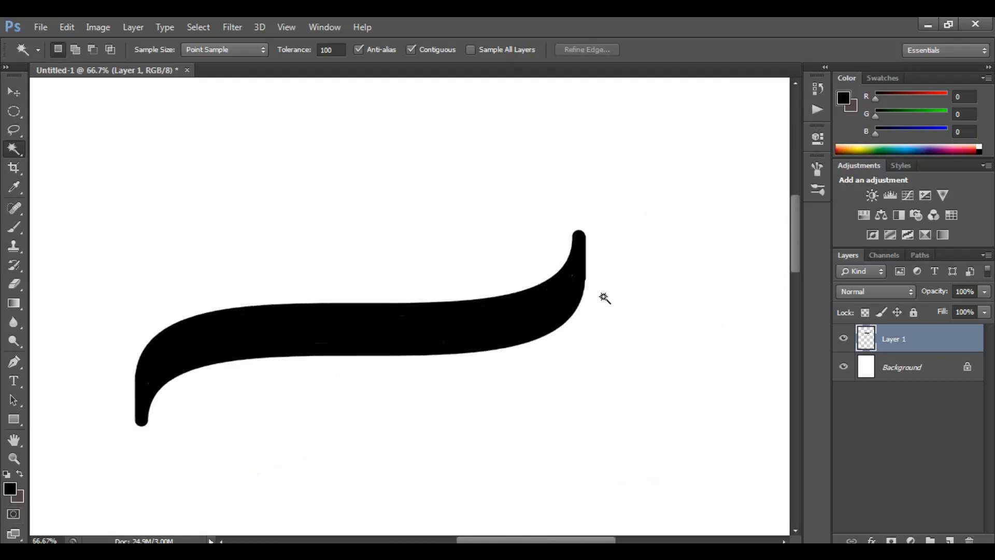
{"action": "left_click", "coordinate": [867, 346], "text": "ctrl"}
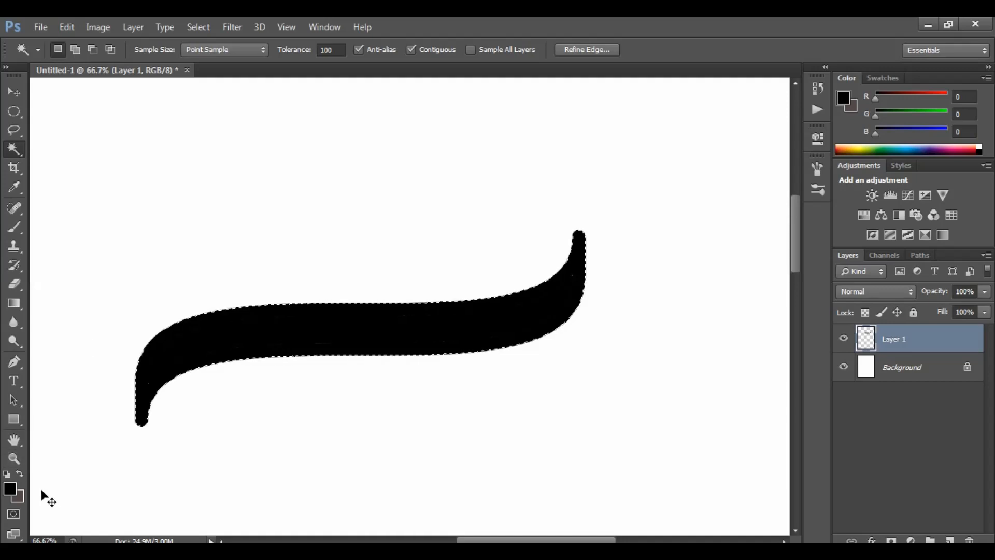
{"action": "key", "text": "ctrl+1"}
{"action": "left_click", "coordinate": [28, 505]}
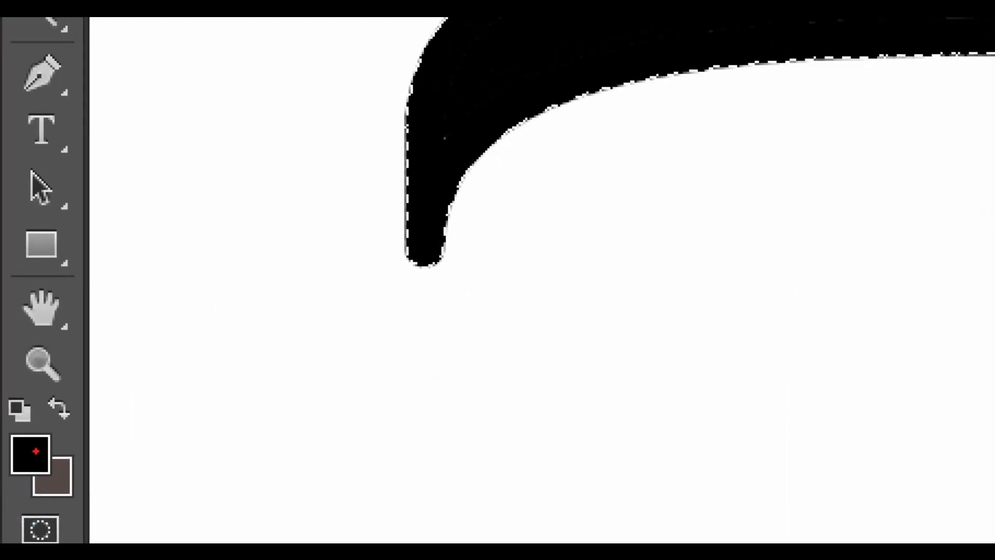
{"action": "left_click_drag", "start_coordinate": [35, 457], "coordinate": [162, 402]}
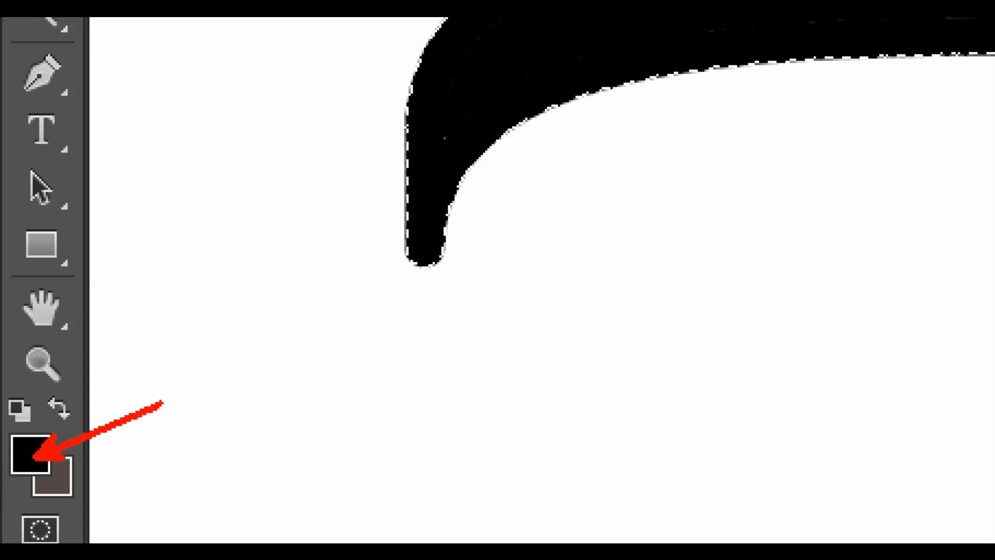
{"action": "key", "text": "Escape"}
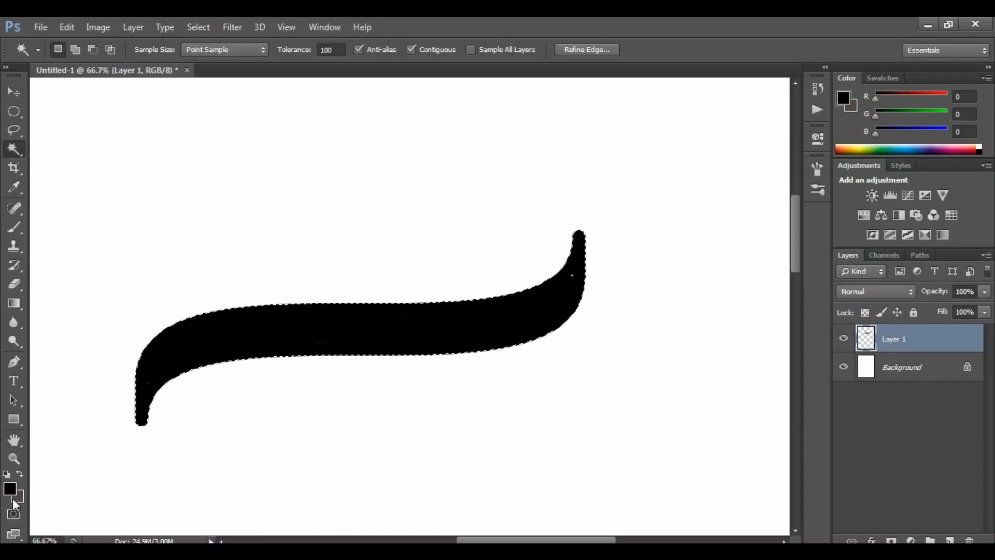
{"action": "left_click", "coordinate": [11, 489]}
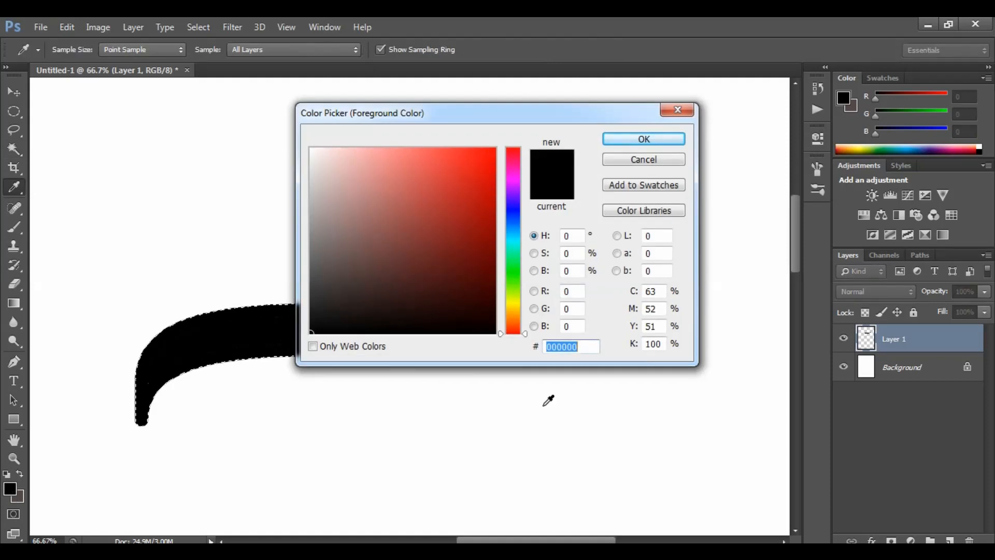
{"action": "left_click", "coordinate": [486, 218]}
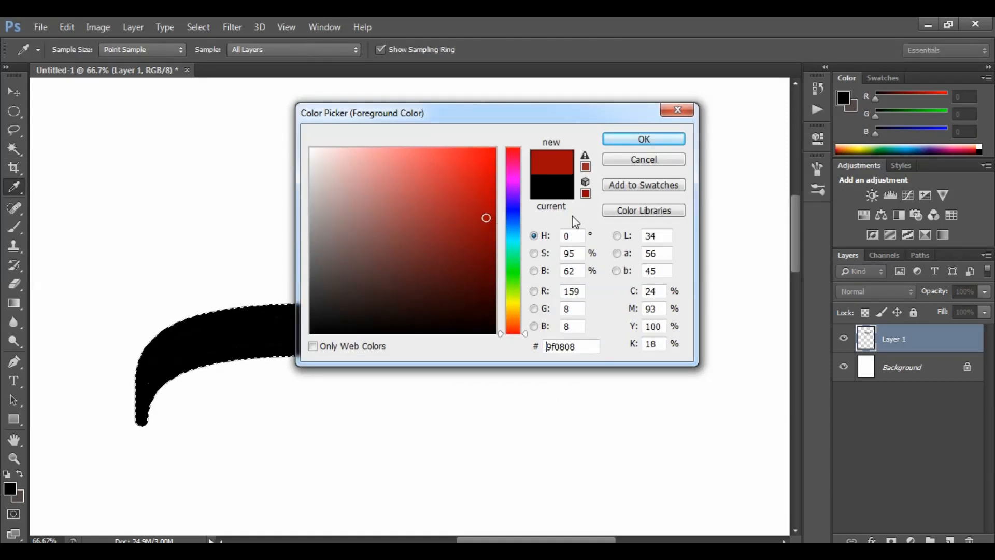
{"action": "left_click", "coordinate": [643, 140]}
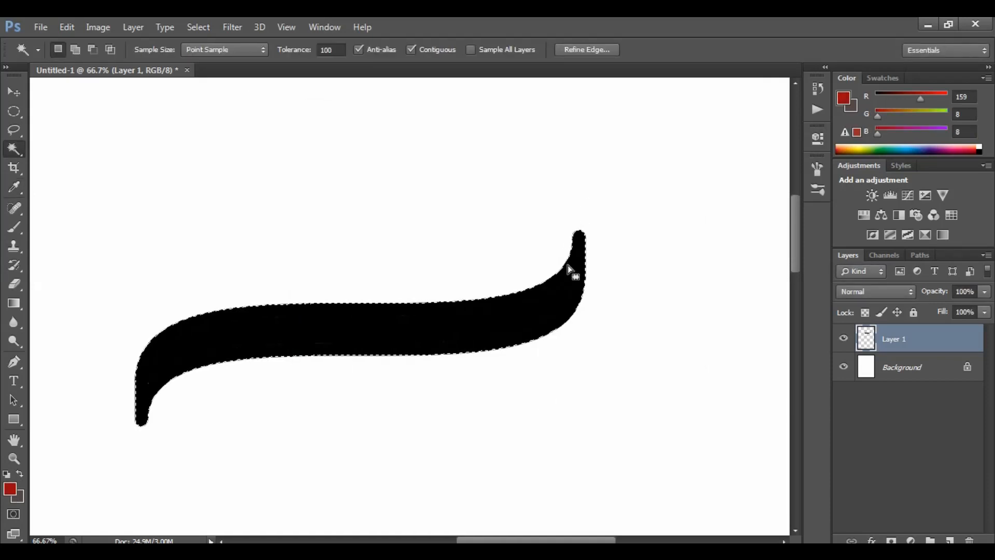
{"action": "key", "text": "alt+BackSpace"}
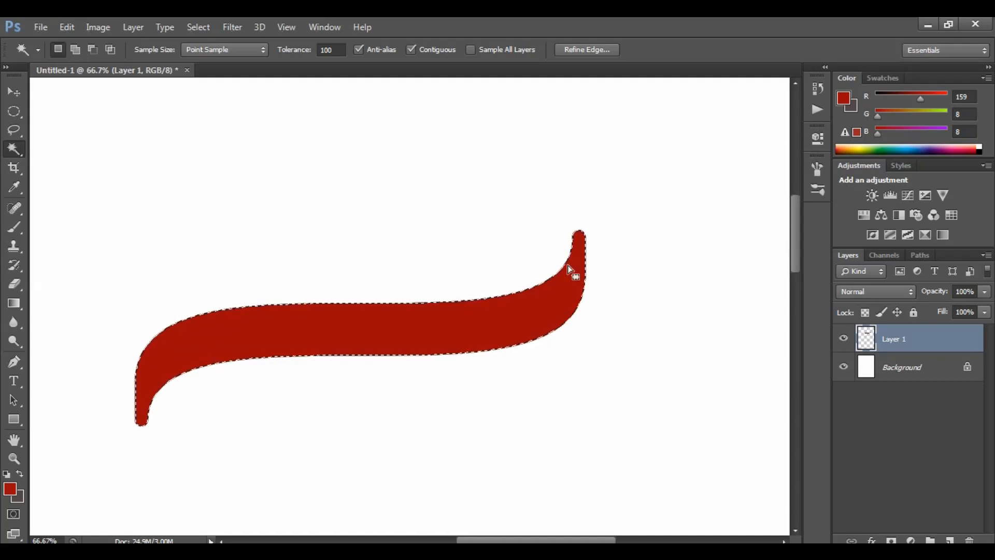
{"action": "key", "text": "ctrl+d"}
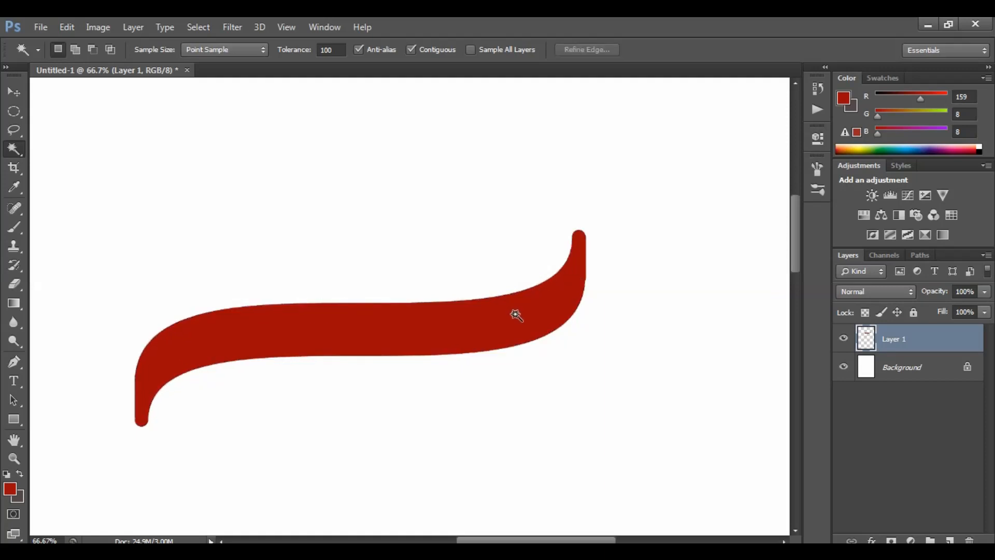
Move the red ribbon and duplicate it three times, placing the top copy above the others
{"action": "key", "text": "v"}
{"action": "left_click_drag", "start_coordinate": [466, 278], "coordinate": [534, 290]}
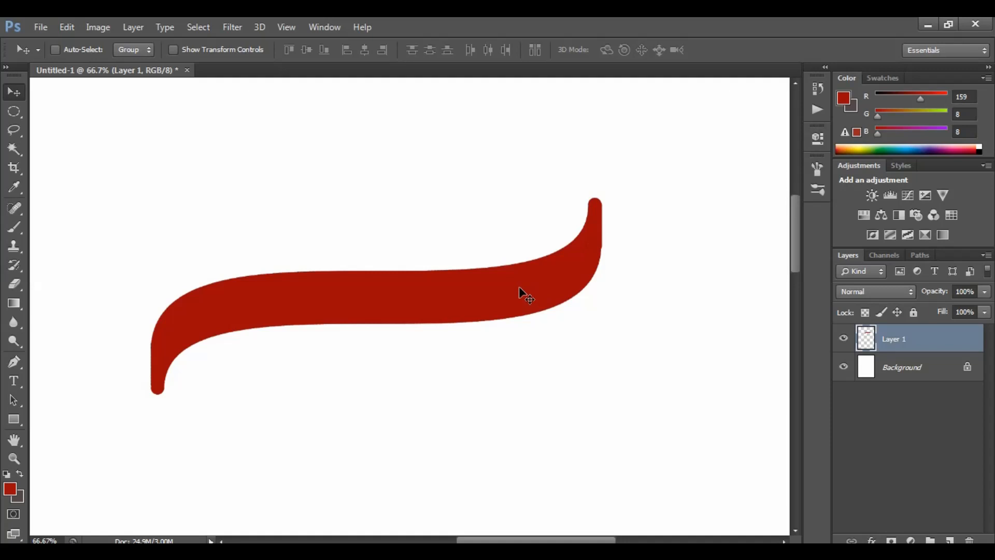
{"action": "left_click_drag", "start_coordinate": [514, 294], "coordinate": [620, 464]}
{"action": "key", "text": "ctrl+minus"}
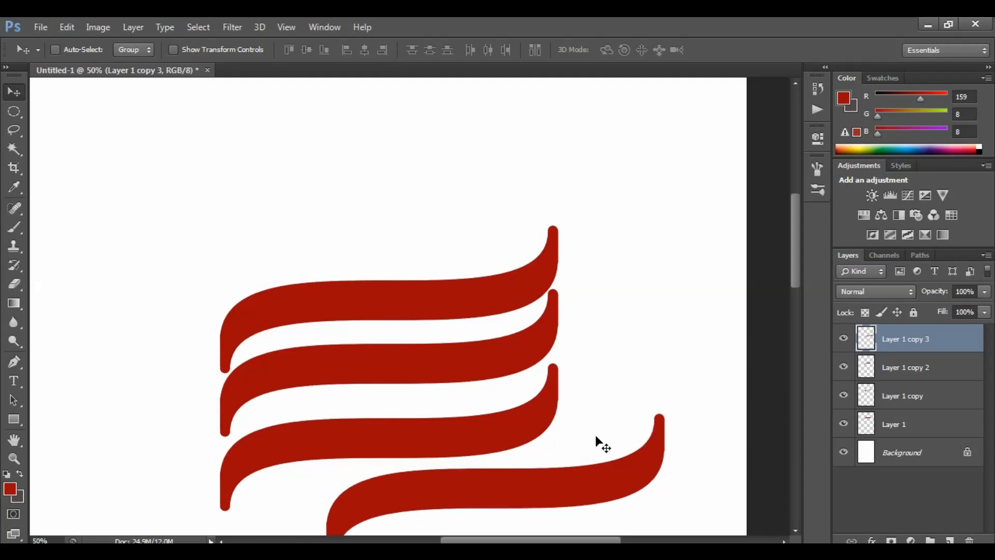
{"action": "left_click_drag", "start_coordinate": [568, 473], "coordinate": [443, 177]}
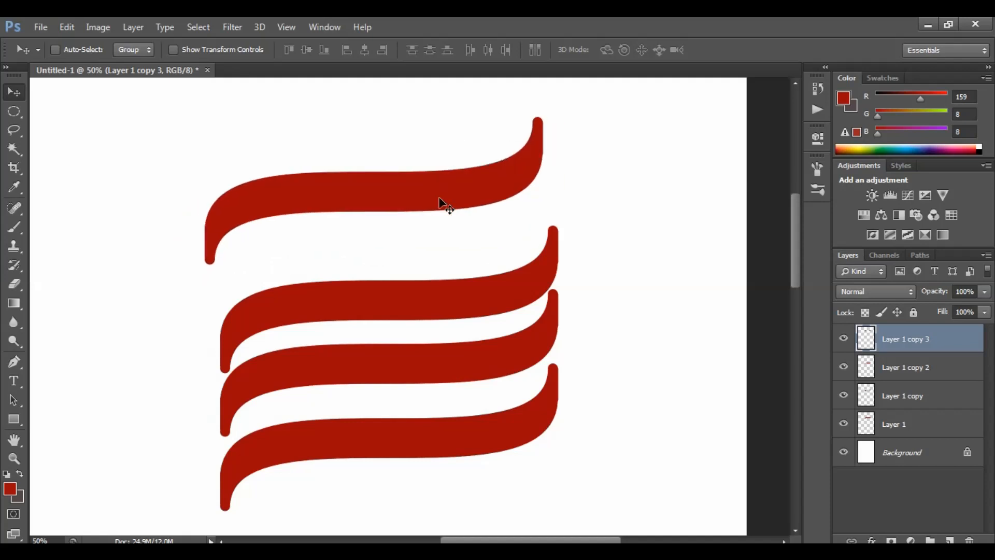
Select the top ribbon copy, set the foreground colour to yellow (R226 G245 B17), fill it, and deselect
{"action": "left_click", "coordinate": [14, 150]}
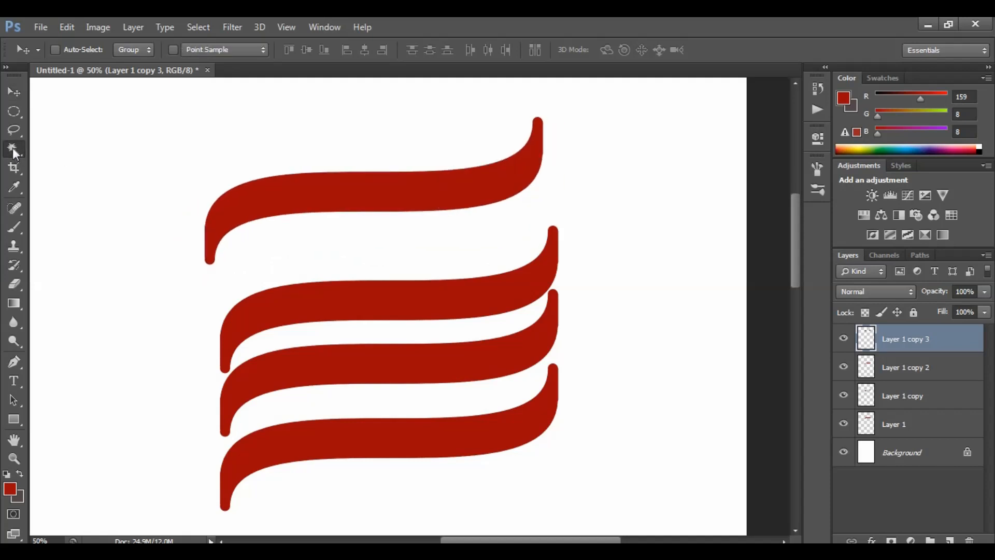
{"action": "left_click", "coordinate": [359, 203]}
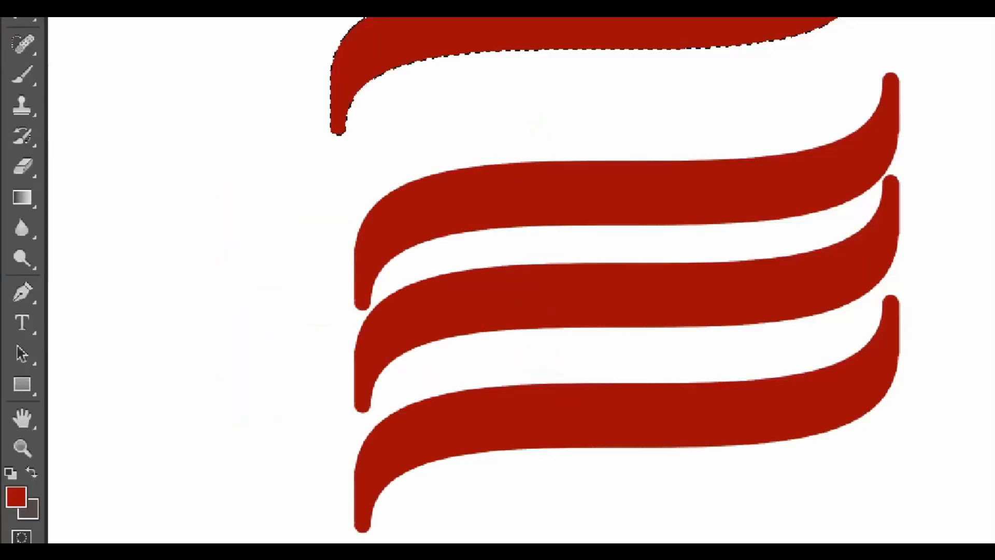
{"action": "left_click", "coordinate": [8, 489]}
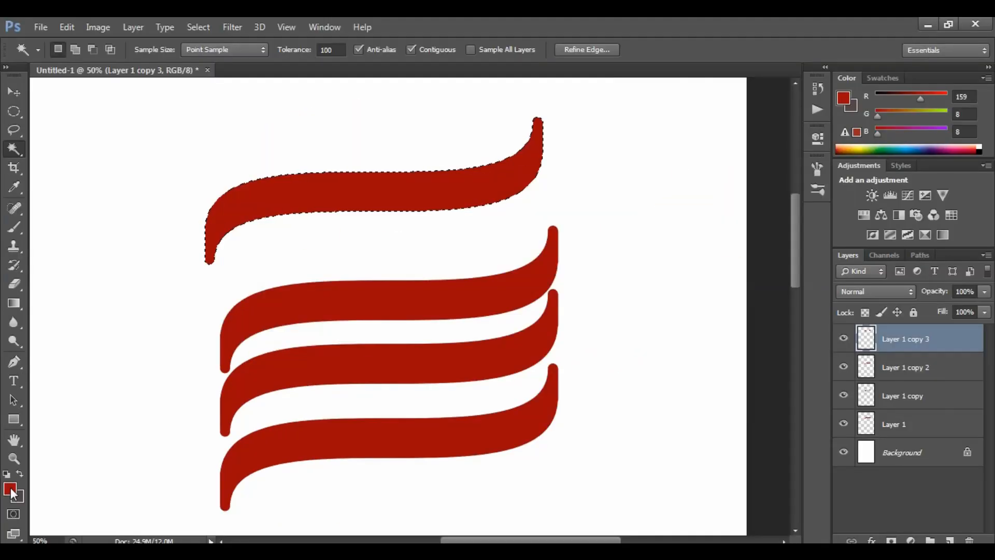
{"action": "left_click", "coordinate": [514, 301]}
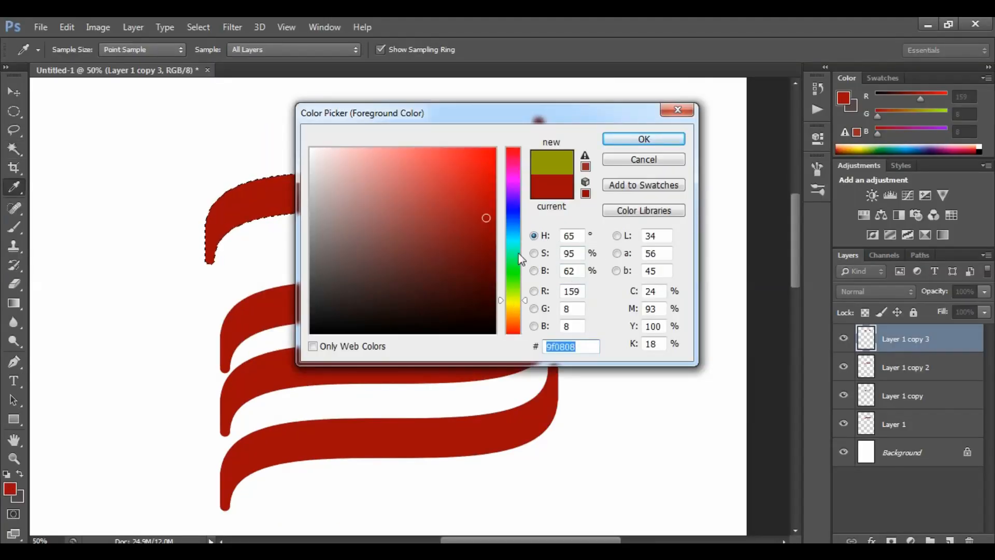
{"action": "left_click", "coordinate": [482, 155]}
{"action": "left_click", "coordinate": [643, 139]}
{"action": "key", "text": "w"}
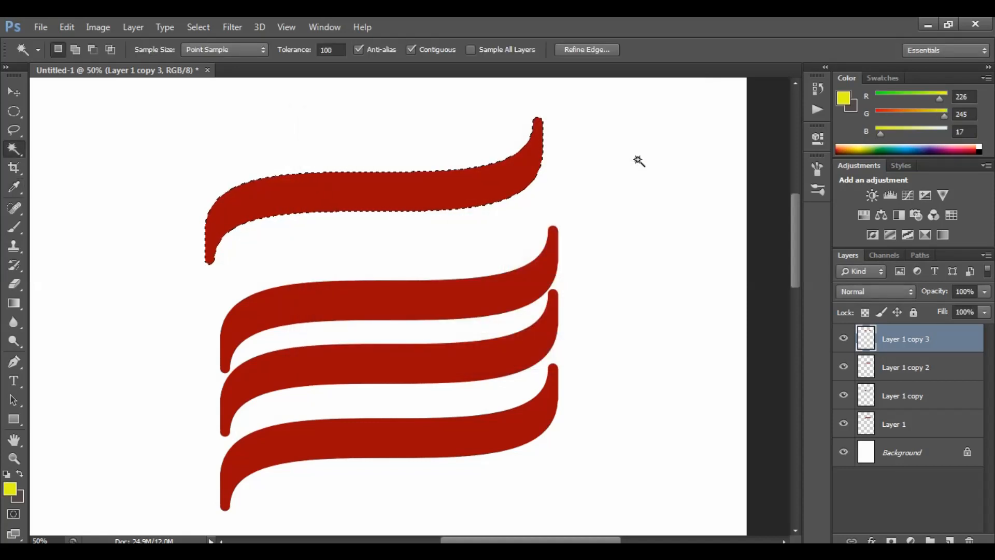
{"action": "key", "text": "alt+BackSpace"}
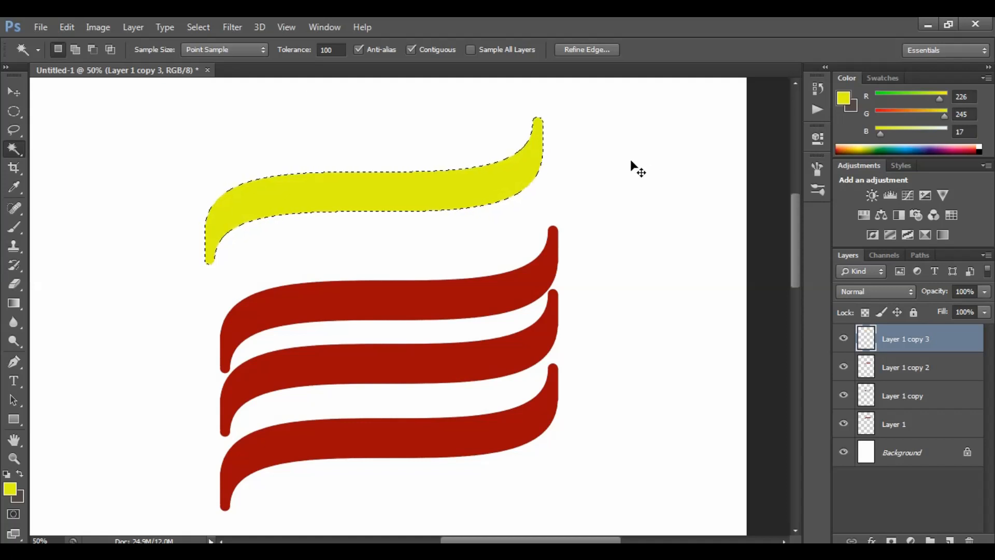
{"action": "key", "text": "ctrl+d"}
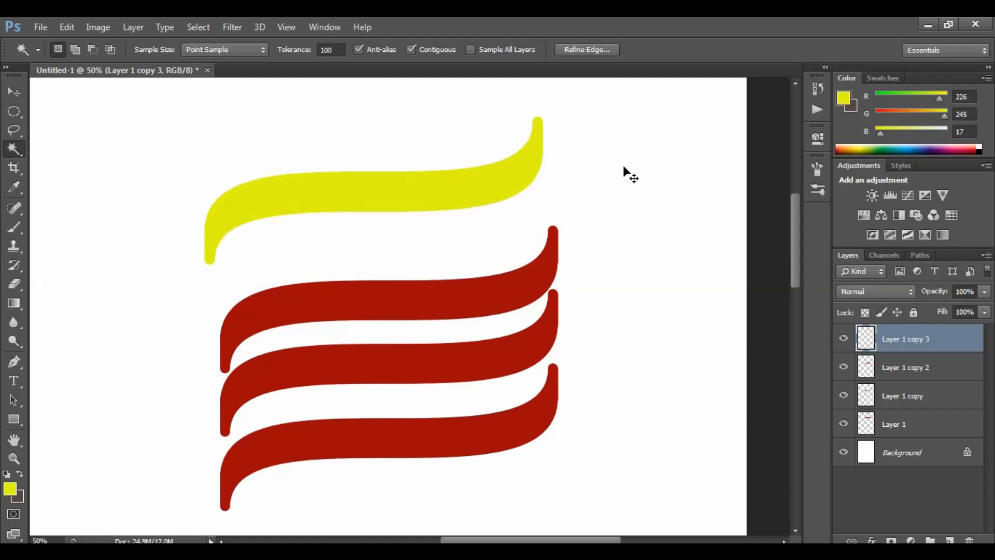
{"action": "key", "text": "v"}
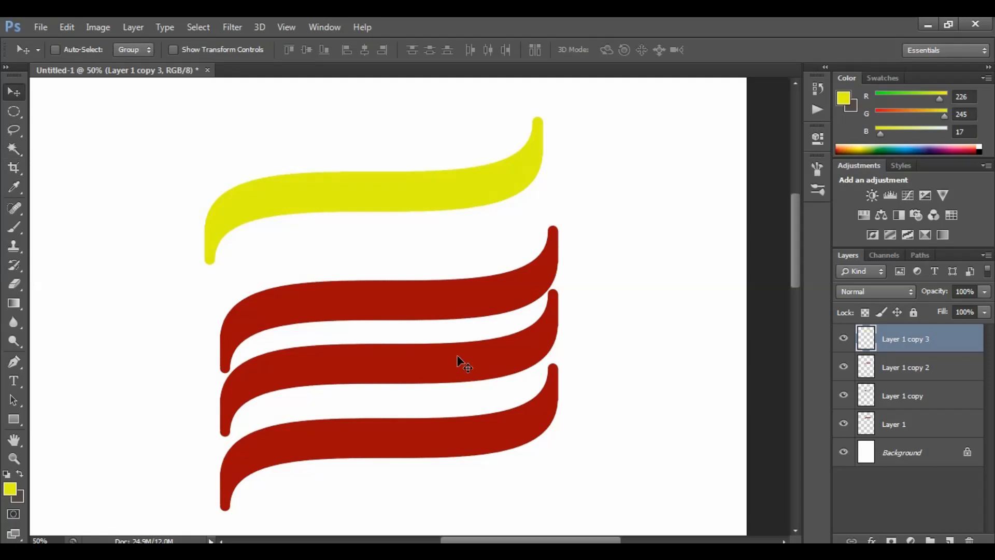
Select the bottom red ribbon's layer and shift that ribbon to the right of the other two
{"action": "right_click", "coordinate": [425, 431]}
{"action": "left_click", "coordinate": [442, 439]}
{"action": "mouse_move", "coordinate": [442, 439]}
{"action": "left_mouse_down"}
{"action": "mouse_move", "coordinate": [555, 434]}
{"action": "mouse_move", "coordinate": [543, 431]}
{"action": "mouse_move", "coordinate": [539, 344]}
{"action": "mouse_move", "coordinate": [533, 395]}
{"action": "mouse_move", "coordinate": [505, 440]}
{"action": "left_mouse_up"}
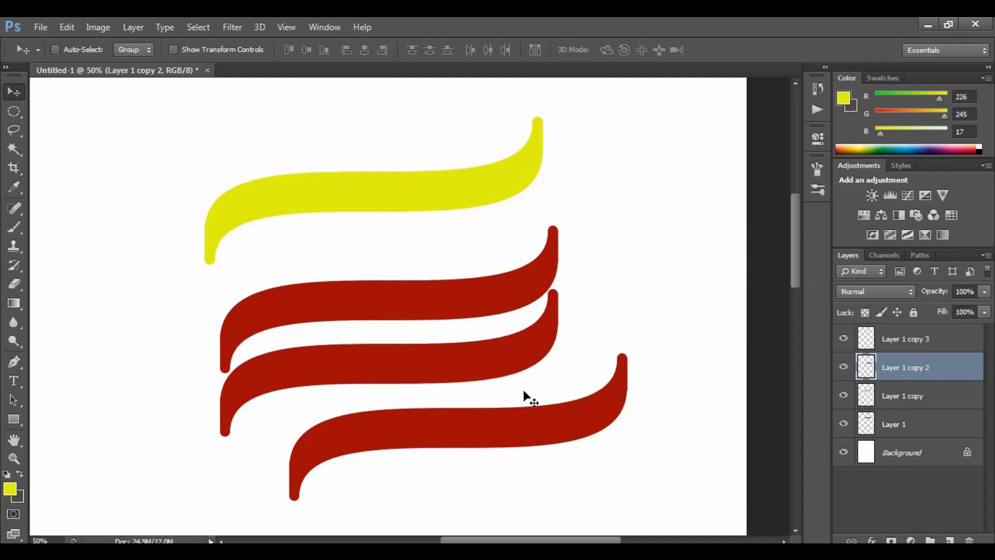
{"action": "right_click", "coordinate": [496, 423]}
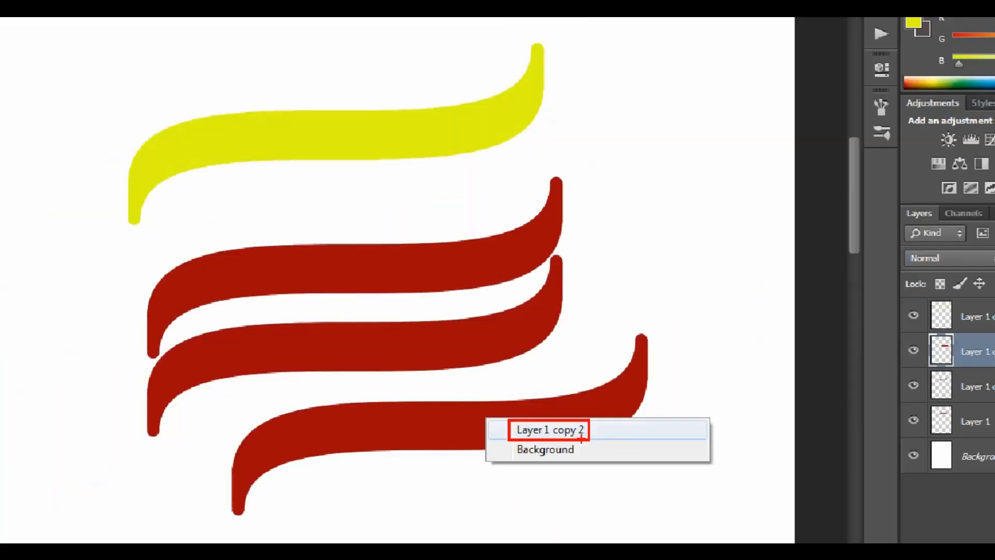
{"action": "left_click", "coordinate": [569, 419]}
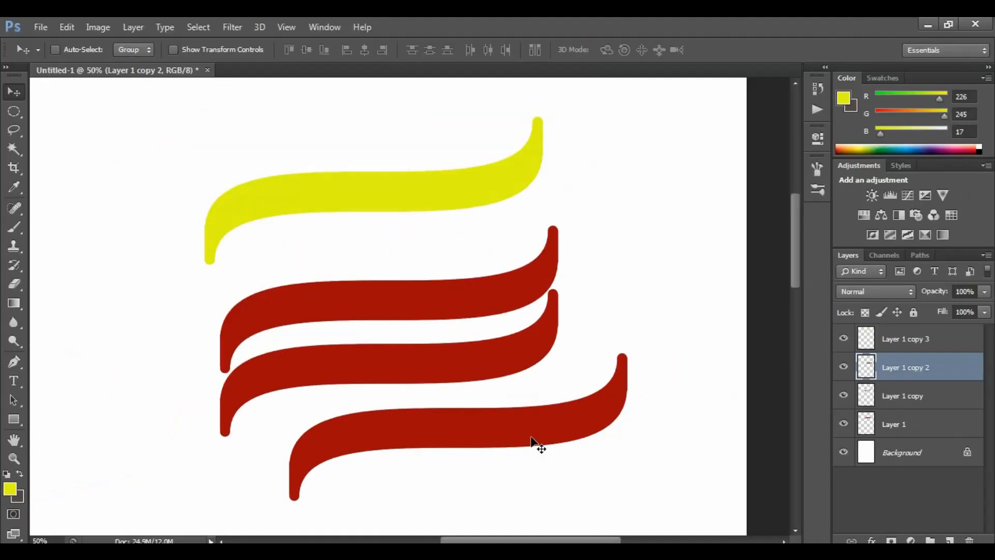
{"action": "right_click", "coordinate": [447, 353]}
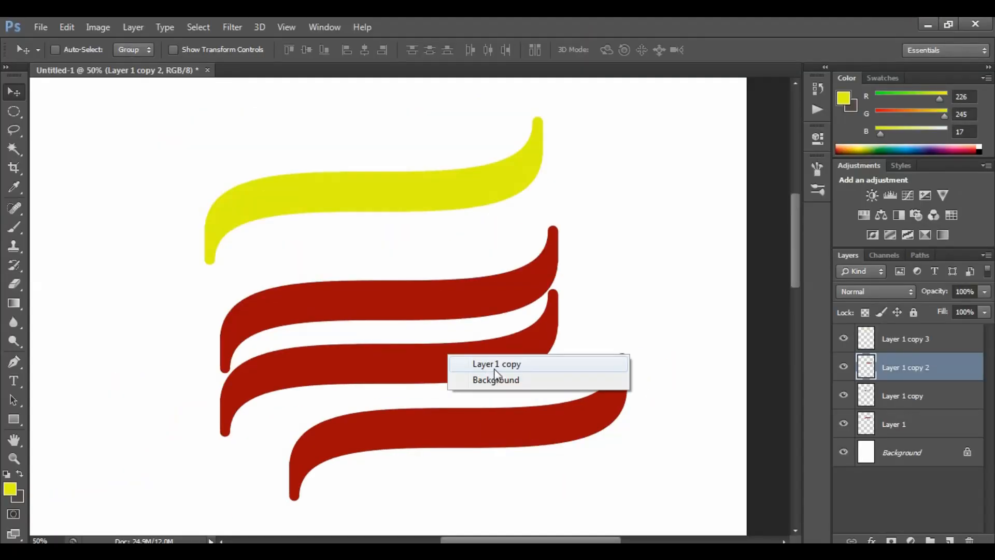
{"action": "left_click", "coordinate": [483, 426]}
{"action": "mouse_move", "coordinate": [483, 426]}
{"action": "left_mouse_down"}
{"action": "mouse_move", "coordinate": [513, 357]}
{"action": "mouse_move", "coordinate": [467, 430]}
{"action": "left_mouse_up"}
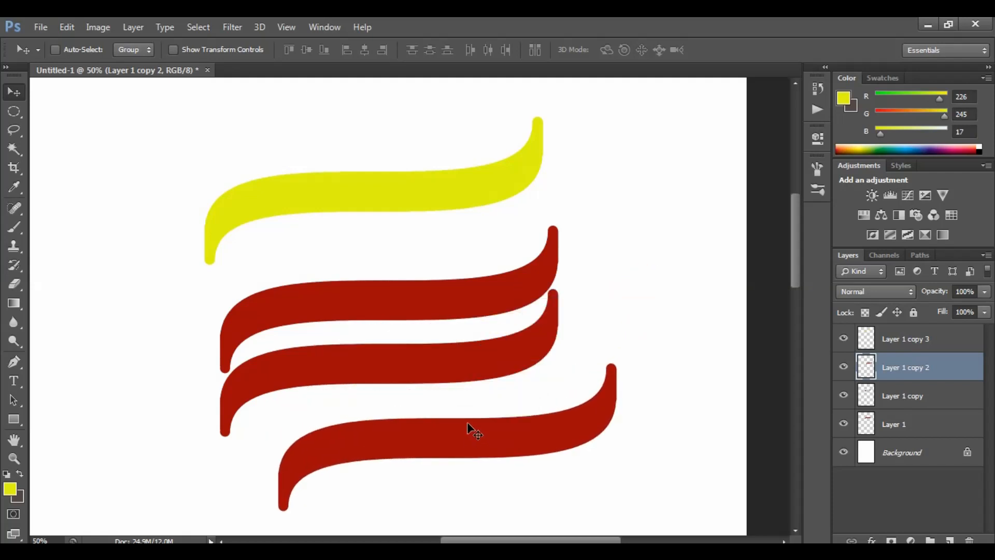
Select the bottom ribbon with the Magic Wand, fill it with the yellow foreground colour, and deselect
{"action": "key", "text": "w"}
{"action": "left_click", "coordinate": [469, 436]}
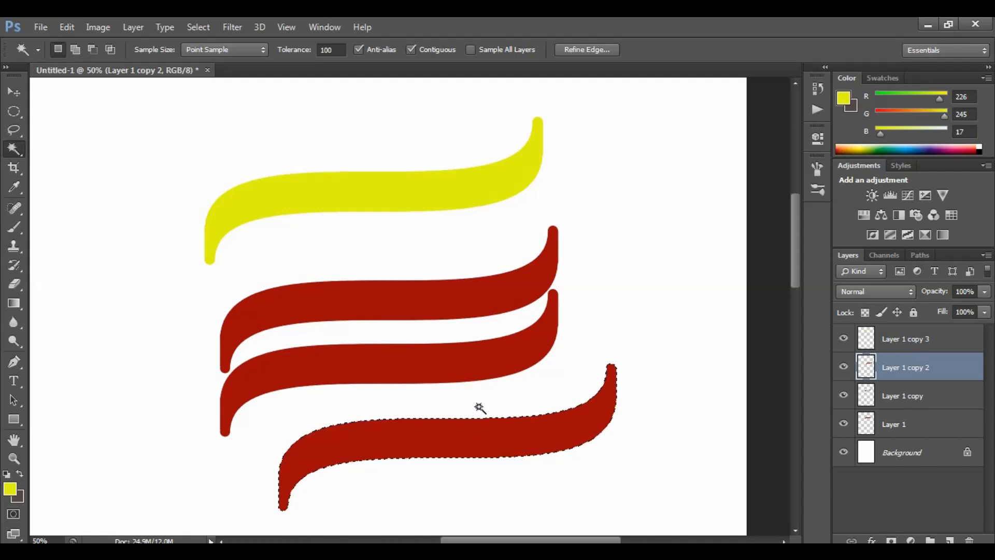
{"action": "key", "text": "alt+BackSpace"}
{"action": "key", "text": "ctrl+d"}
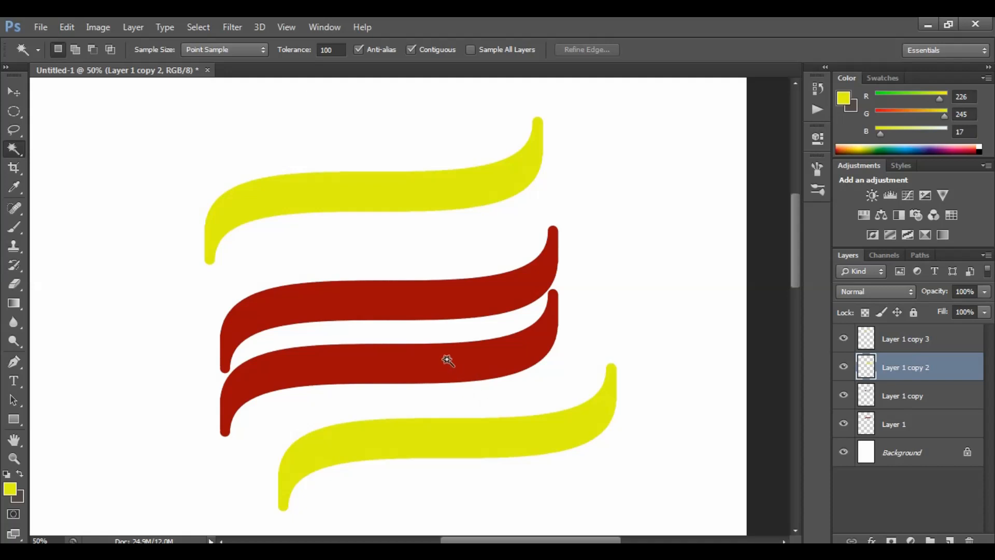
Select the top yellow ribbon's layer and move that ribbon slightly down
{"action": "key", "text": "v"}
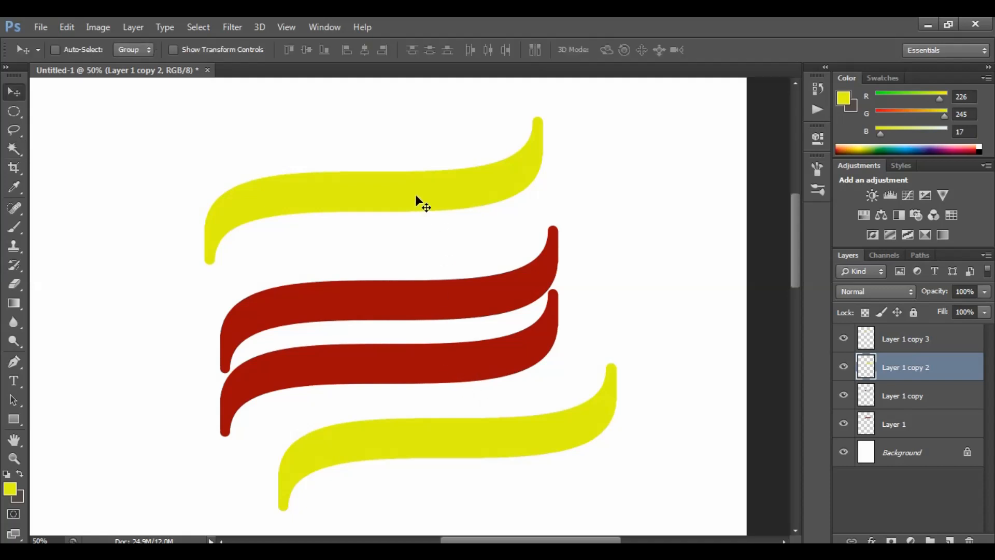
{"action": "right_click", "coordinate": [428, 200]}
{"action": "left_click", "coordinate": [434, 202]}
{"action": "left_click_drag", "start_coordinate": [432, 201], "coordinate": [429, 220]}
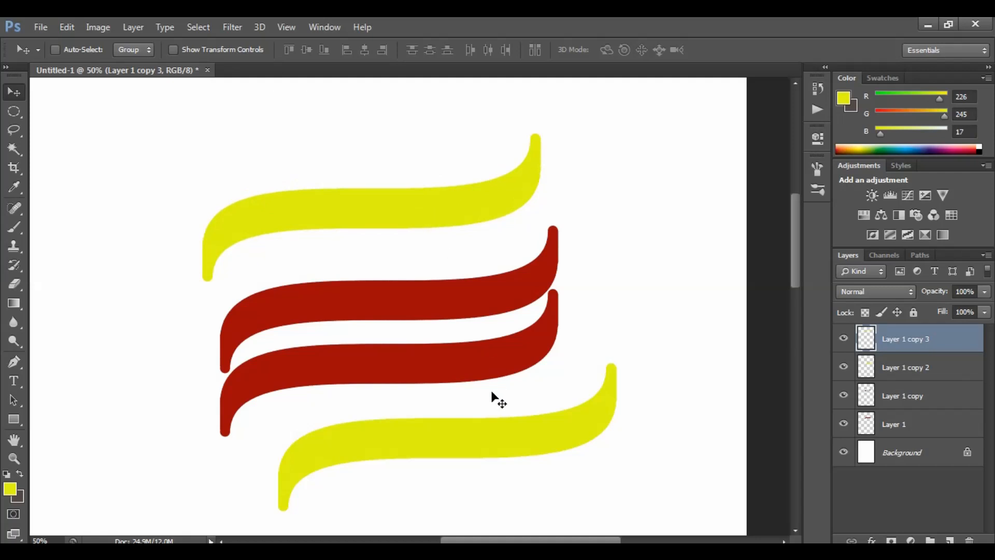
Select Layer 1, move its red ribbon onto the top yellow ribbon, raise the layer to the top, and nudge it into place
{"action": "right_click", "coordinate": [435, 302]}
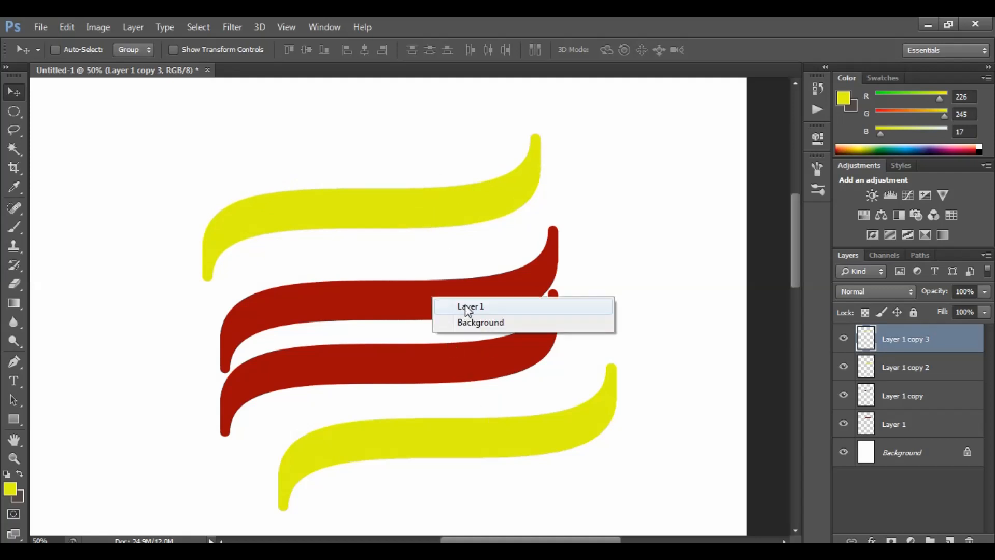
{"action": "left_click", "coordinate": [460, 307]}
{"action": "left_click_drag", "start_coordinate": [461, 305], "coordinate": [443, 237]}
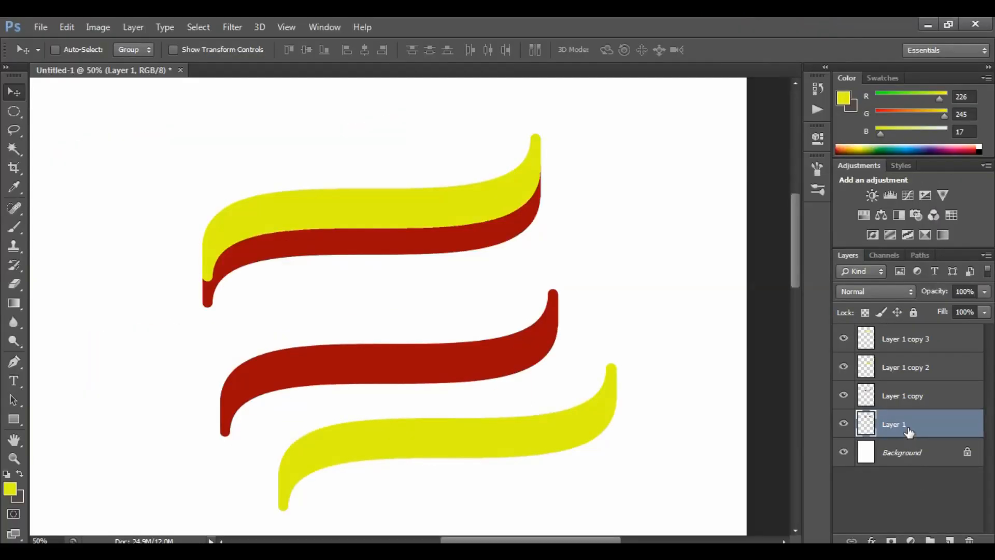
{"action": "left_click_drag", "start_coordinate": [909, 431], "coordinate": [907, 335]}
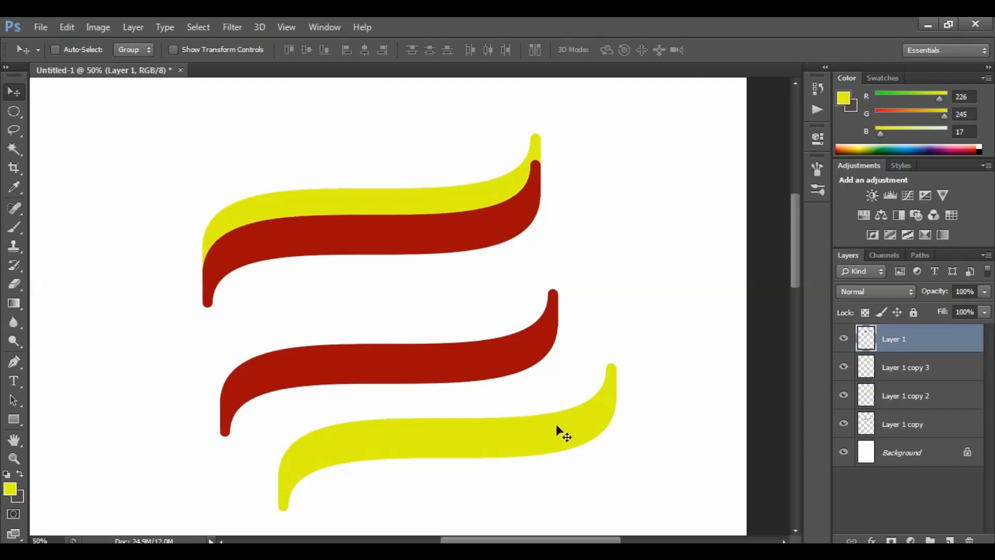
{"action": "left_click_drag", "start_coordinate": [465, 253], "coordinate": [474, 220]}
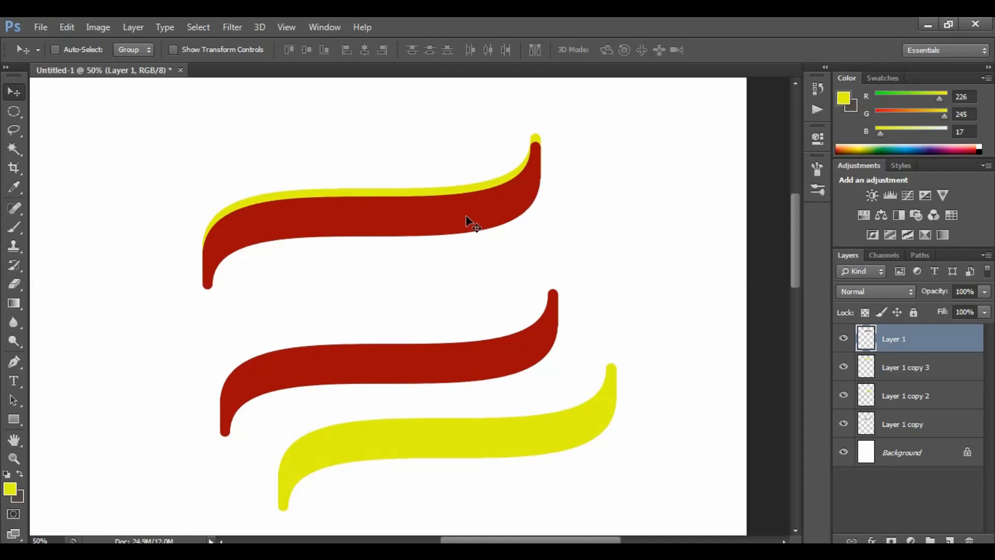
{"action": "key", "text": "Up"}
{"action": "key", "text": "Up"}
{"action": "key", "text": "Up"}
{"action": "key", "text": "Up"}
{"action": "key", "text": "Up"}
{"action": "key", "text": "Up"}
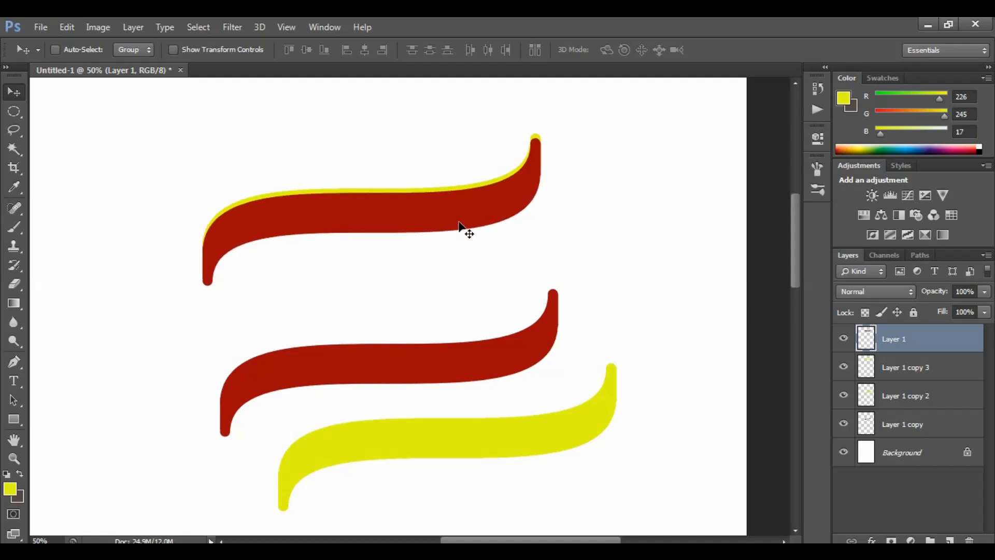
{"action": "key", "text": "Down"}
{"action": "key", "text": "Down"}
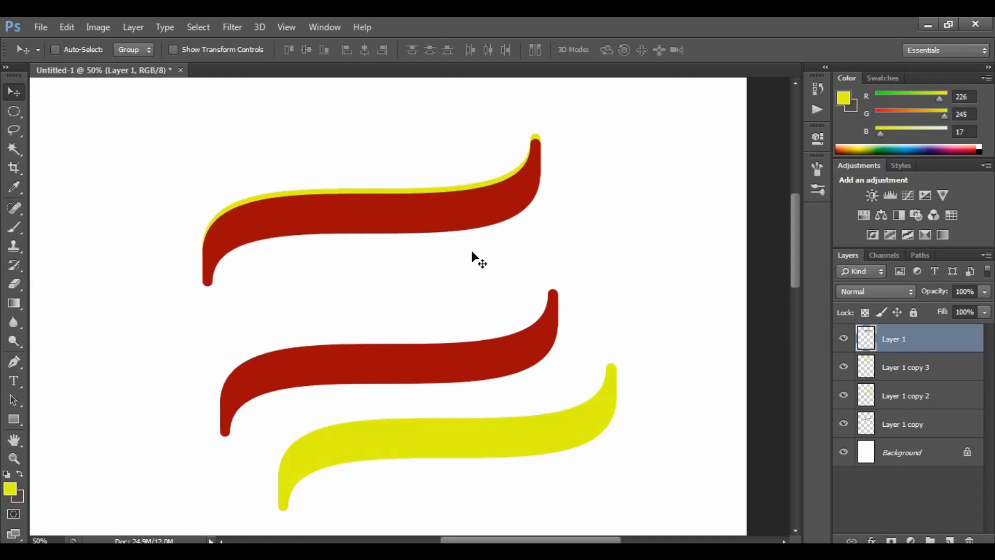
Select the second yellow ribbon (Layer 1 copy 2) and move it up beneath the red ribbon so its edge shows below
{"action": "right_click", "coordinate": [483, 437]}
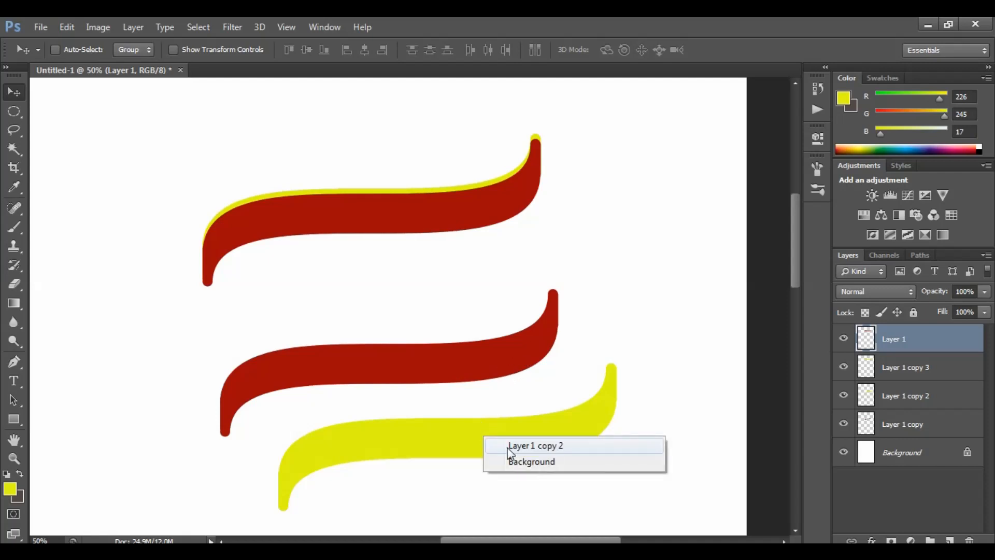
{"action": "left_click", "coordinate": [518, 444]}
{"action": "left_click_drag", "start_coordinate": [504, 460], "coordinate": [449, 232]}
{"action": "key", "text": "Up"}
{"action": "key", "text": "Up"}
{"action": "key", "text": "Up"}
{"action": "key", "text": "Up"}
{"action": "key", "text": "Up"}
{"action": "key", "text": "Up"}
{"action": "key", "text": "Up"}
{"action": "key", "text": "Up"}
{"action": "key", "text": "Up"}
{"action": "key", "text": "Up"}
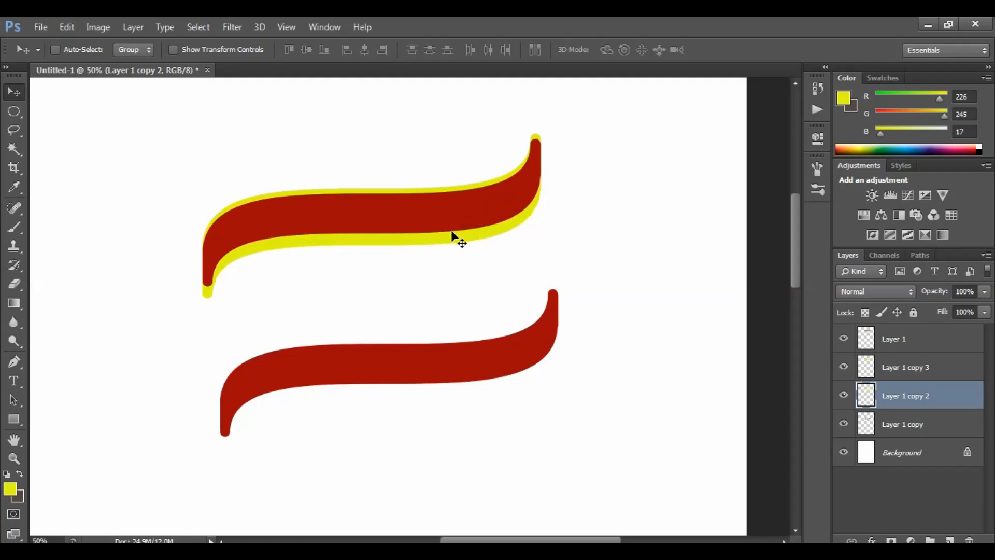
{"action": "key", "text": "Up"}
{"action": "key", "text": "Up"}
{"action": "key", "text": "Up"}
{"action": "key", "text": "Up"}
{"action": "key", "text": "Up"}
{"action": "key", "text": "Up"}
{"action": "key", "text": "Up"}
{"action": "key", "text": "Up"}
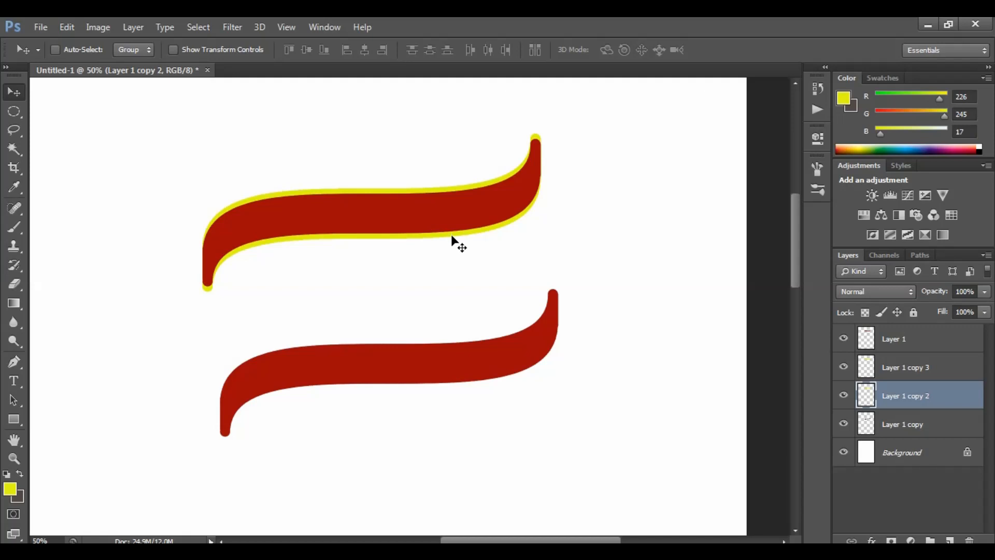
Select the remaining red ribbon (Layer 1 copy) and reposition it below and left of the finished ribbon
{"action": "right_click", "coordinate": [458, 369]}
{"action": "left_click", "coordinate": [485, 374]}
{"action": "left_click_drag", "start_coordinate": [499, 365], "coordinate": [312, 431]}
{"action": "right_click", "coordinate": [455, 208]}
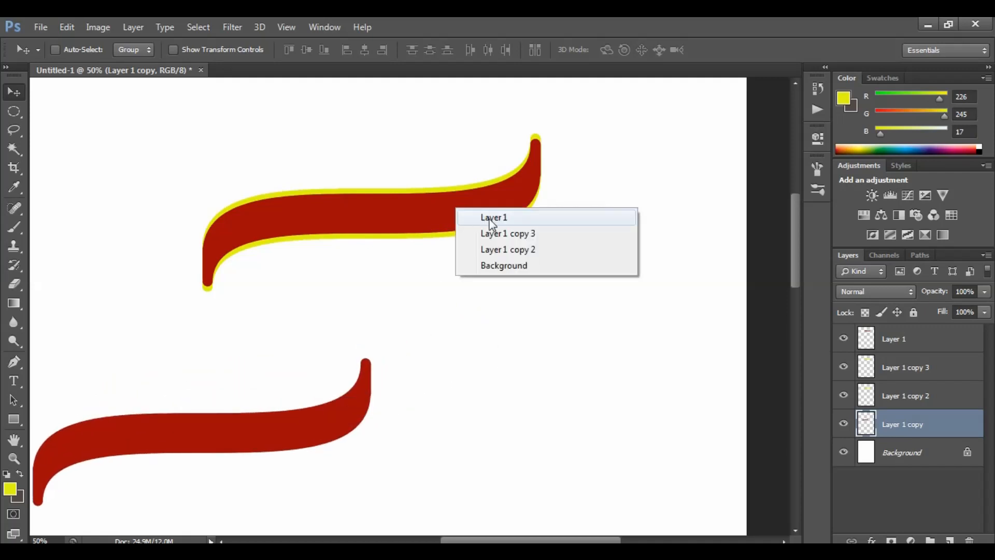
{"action": "left_click", "coordinate": [481, 217]}
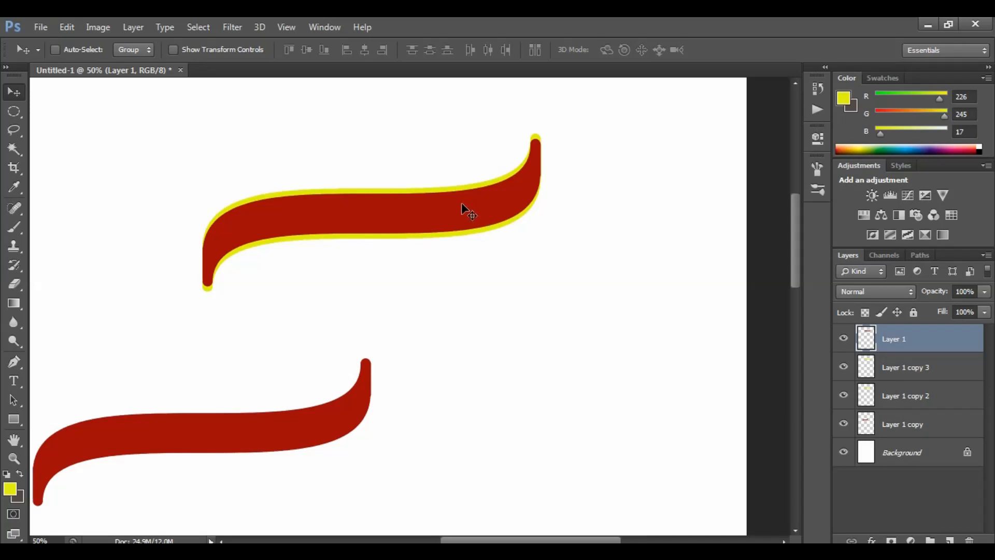
{"action": "key", "text": "super+plus"}
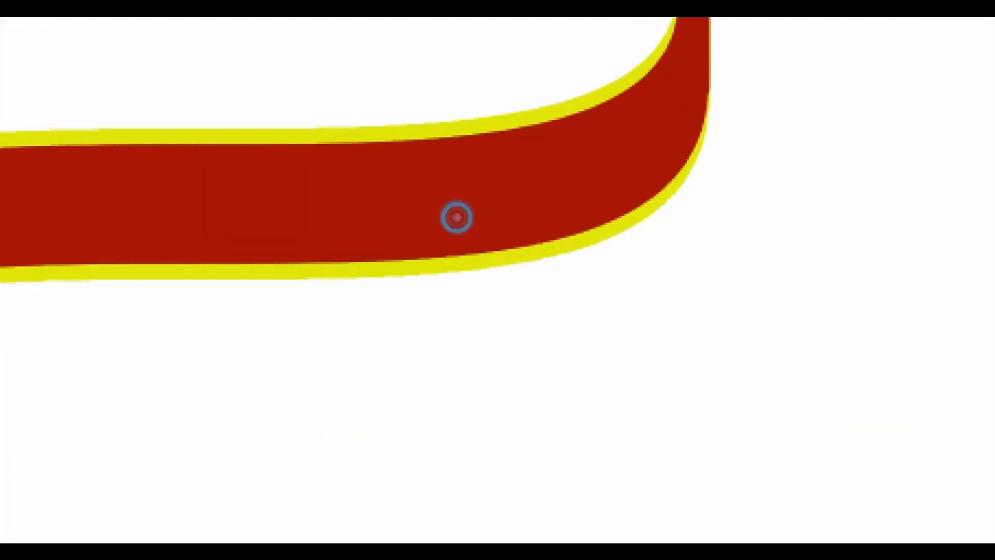
{"action": "left_click_drag", "start_coordinate": [457, 217], "coordinate": [582, 331]}
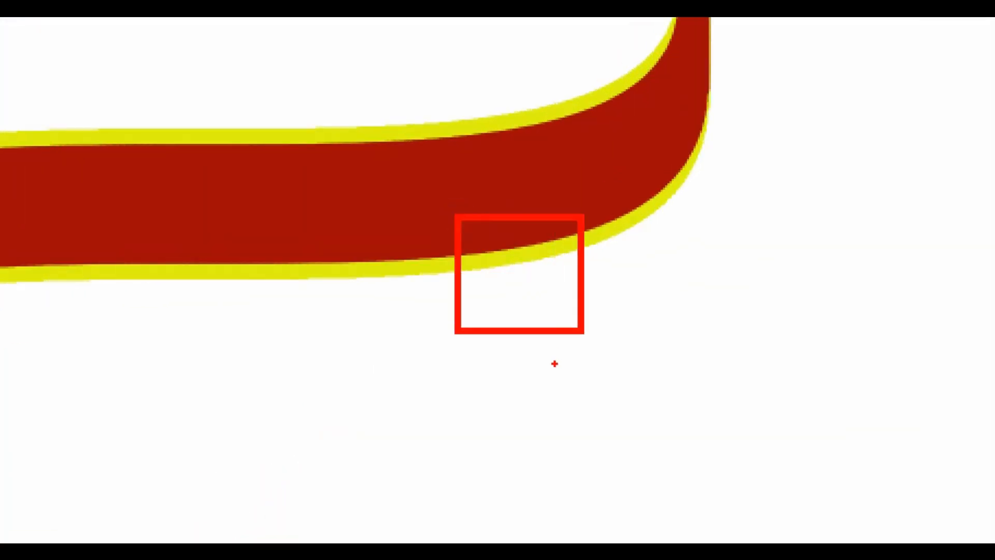
{"action": "key", "text": "Escape"}
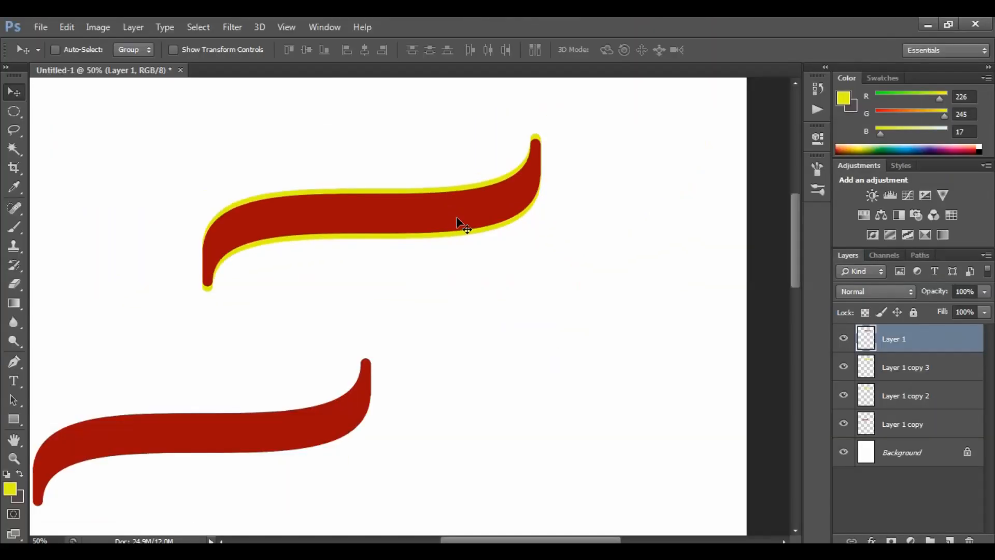
{"action": "right_click", "coordinate": [217, 433]}
{"action": "left_click", "coordinate": [238, 440]}
{"action": "left_click_drag", "start_coordinate": [233, 438], "coordinate": [359, 405]}
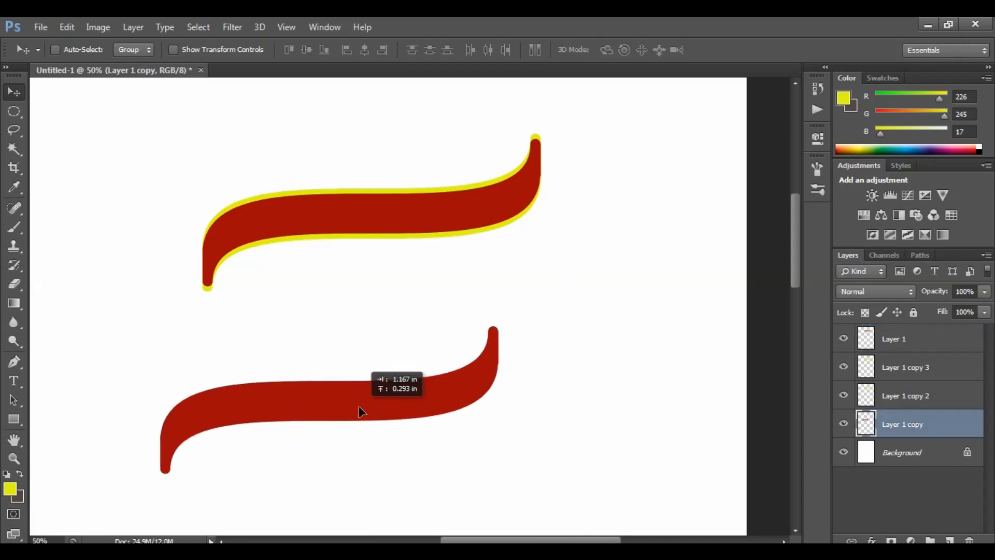
Hide the Layer 1 copy layer
{"action": "key", "text": "ctrl+1"}
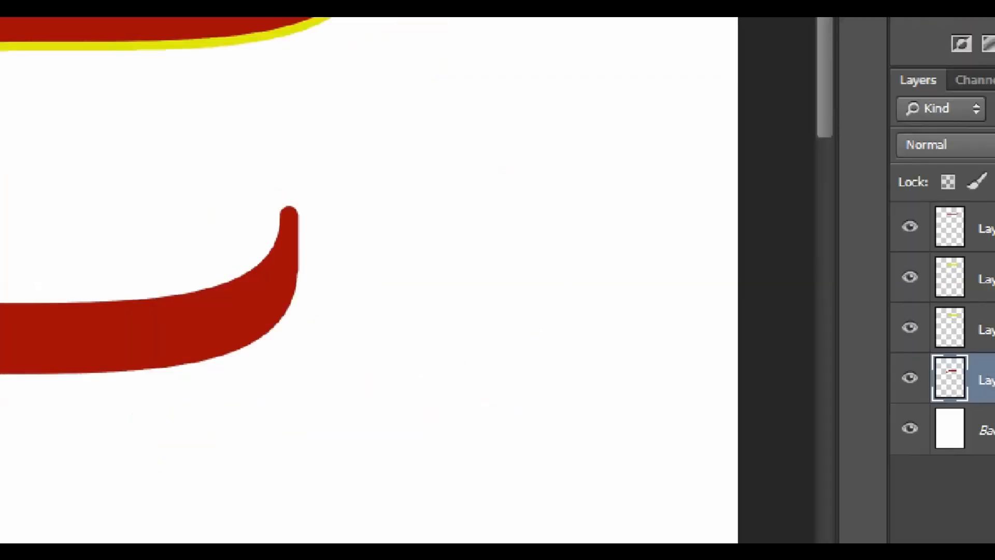
{"action": "left_click", "coordinate": [758, 480]}
{"action": "key", "text": "Escape"}
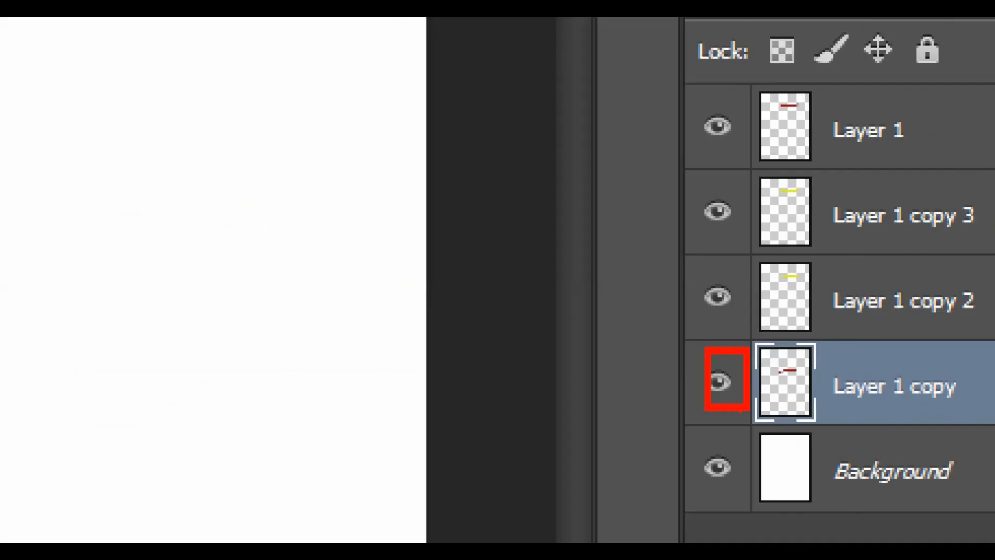
{"action": "key", "text": "Escape"}
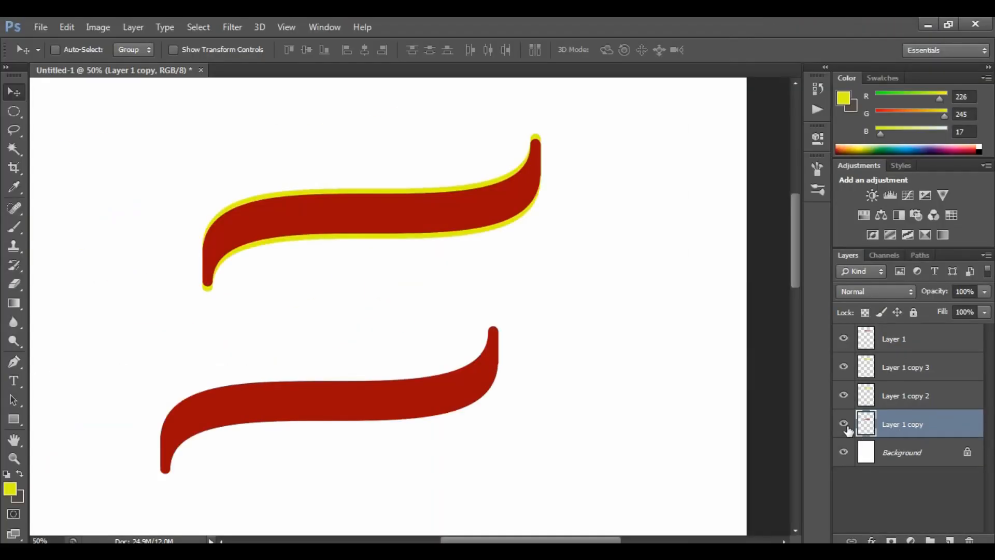
{"action": "left_click", "coordinate": [844, 423]}
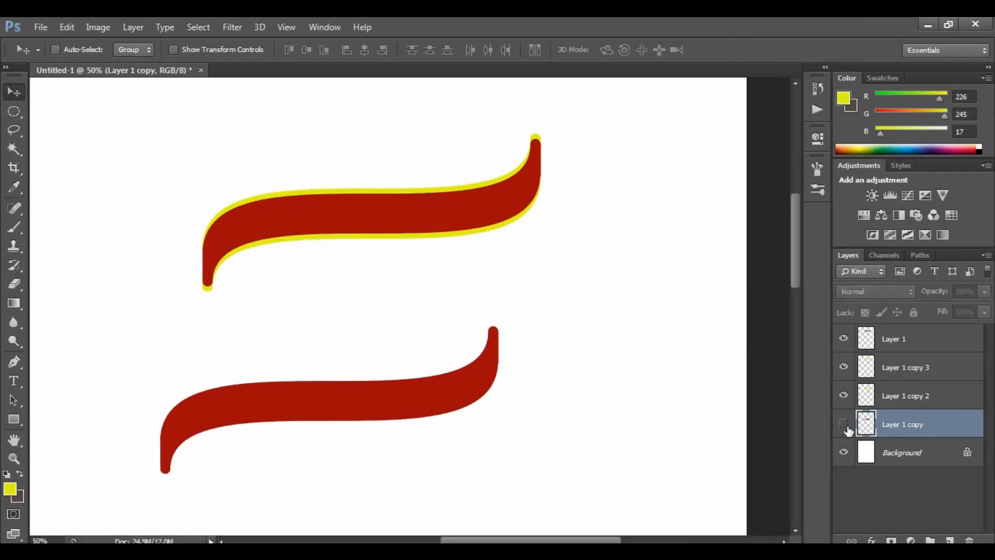
Select Layer 1 and merge it down twice into the yellow ribbon layers beneath it
{"action": "left_click", "coordinate": [900, 340]}
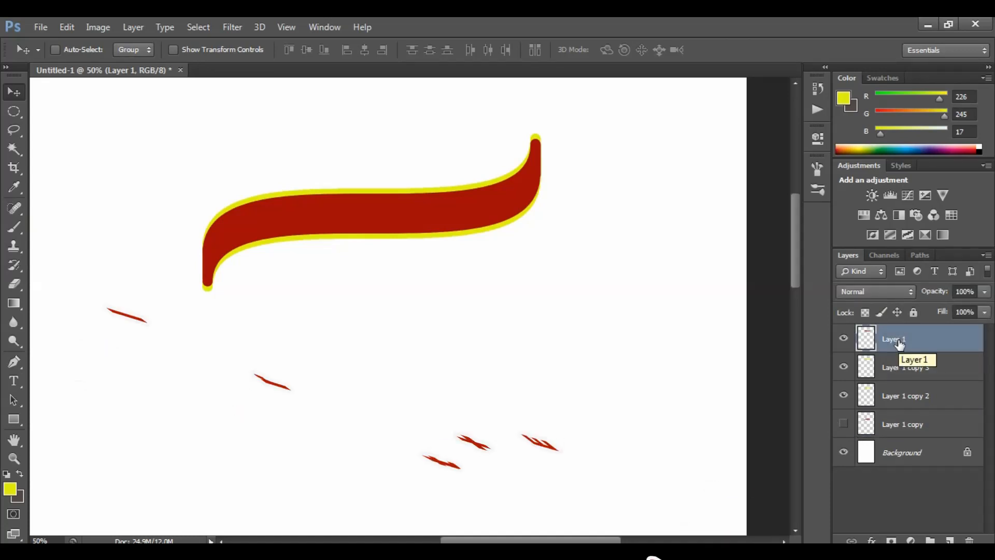
{"action": "key", "text": "ctrl+e"}
{"action": "key", "text": "ctrl+e"}
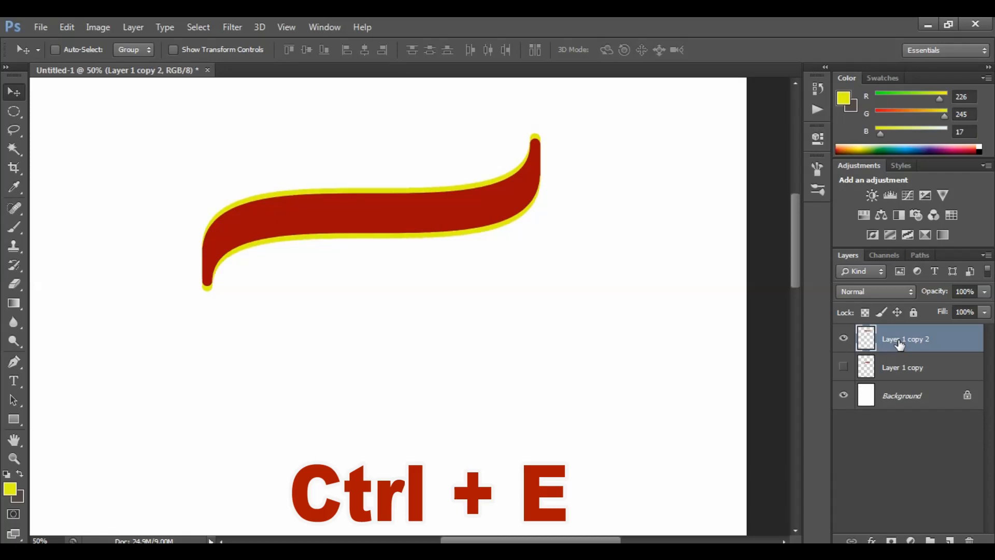
Select the Background layer and fill it with the dark brown background colour
{"action": "left_click_drag", "start_coordinate": [498, 207], "coordinate": [532, 272]}
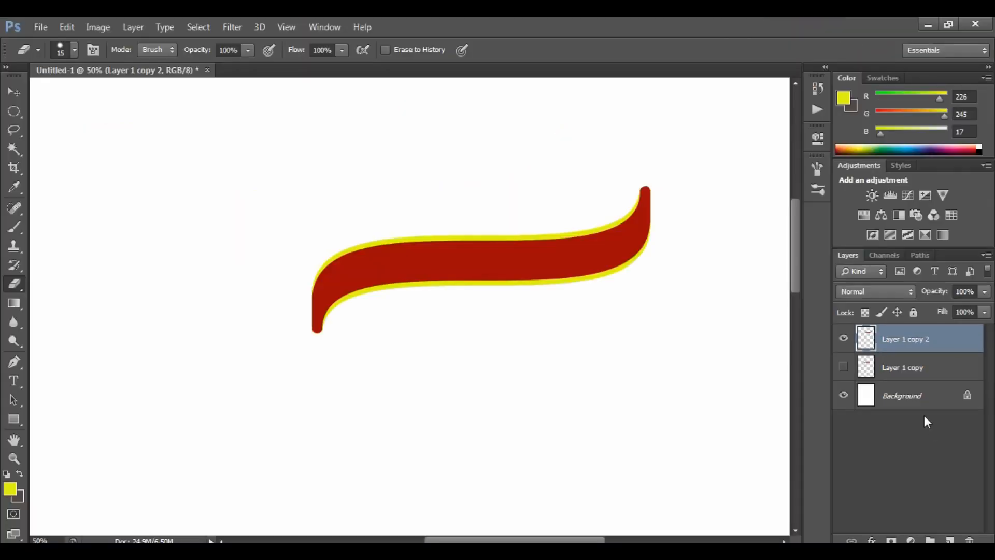
{"action": "left_click", "coordinate": [919, 402]}
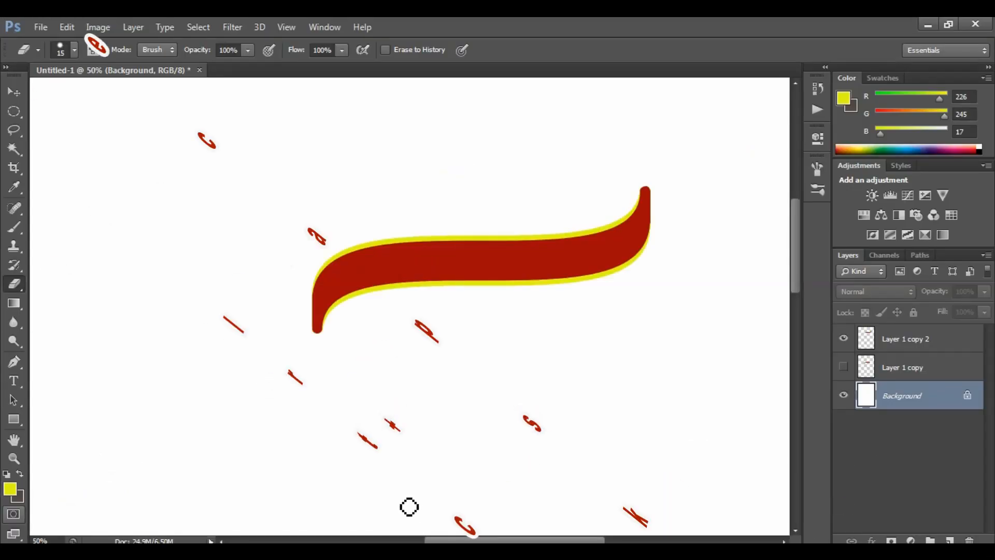
{"action": "key", "text": "ctrl+BackSpace"}
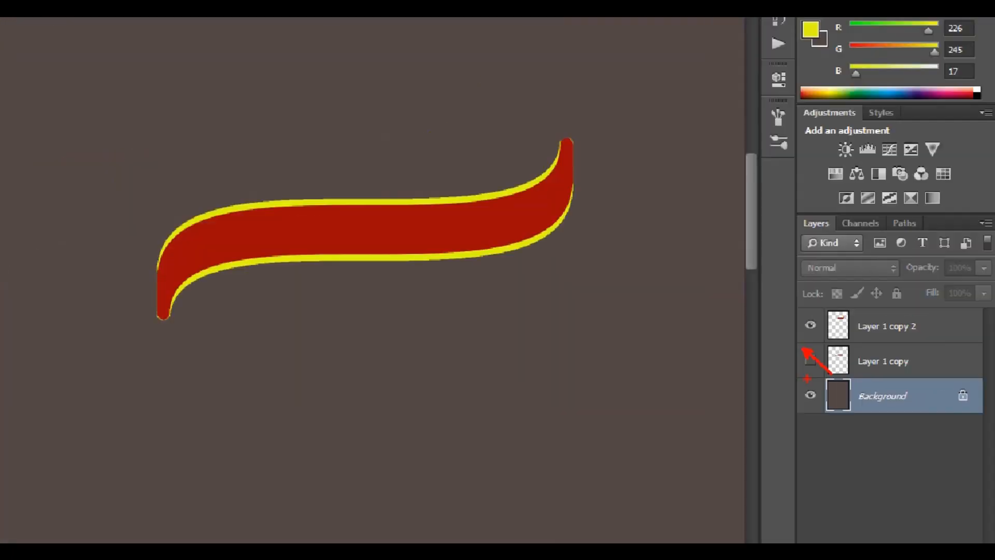
Show the Layer 1 copy layer again and select the merged Layer 1 copy 2 layer
{"action": "left_click", "coordinate": [844, 368]}
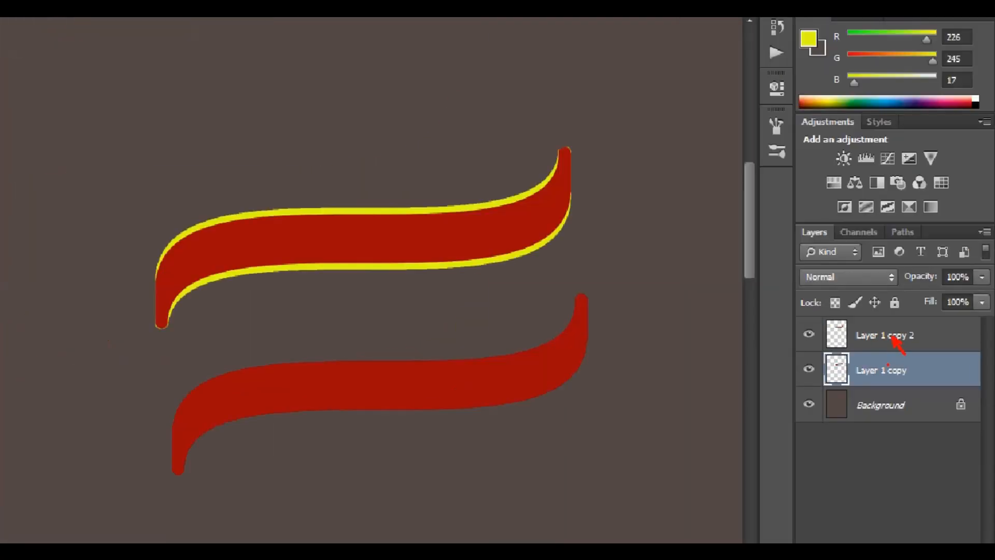
{"action": "left_click", "coordinate": [925, 339]}
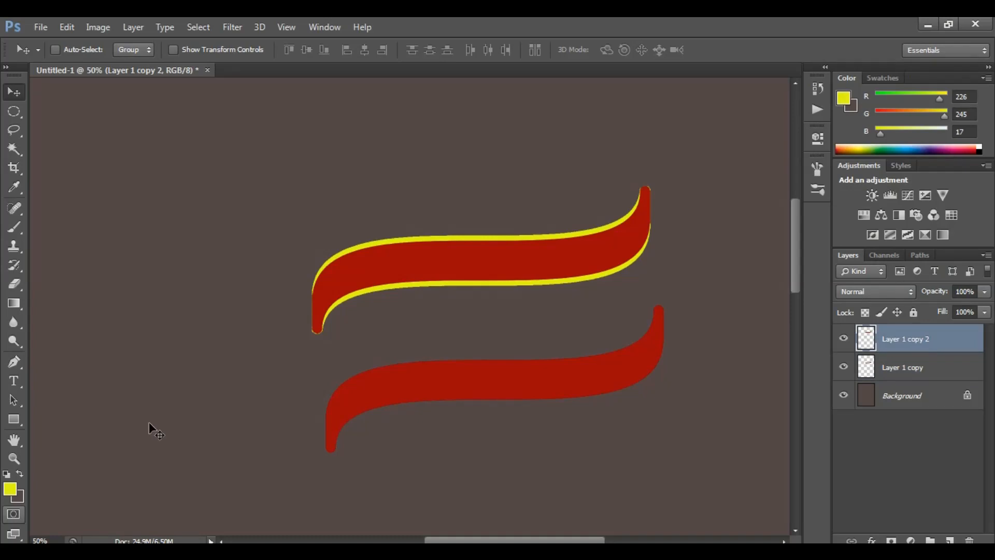
Select the red inner area of the upper ribbon with the Magic Wand
{"action": "left_click", "coordinate": [14, 149]}
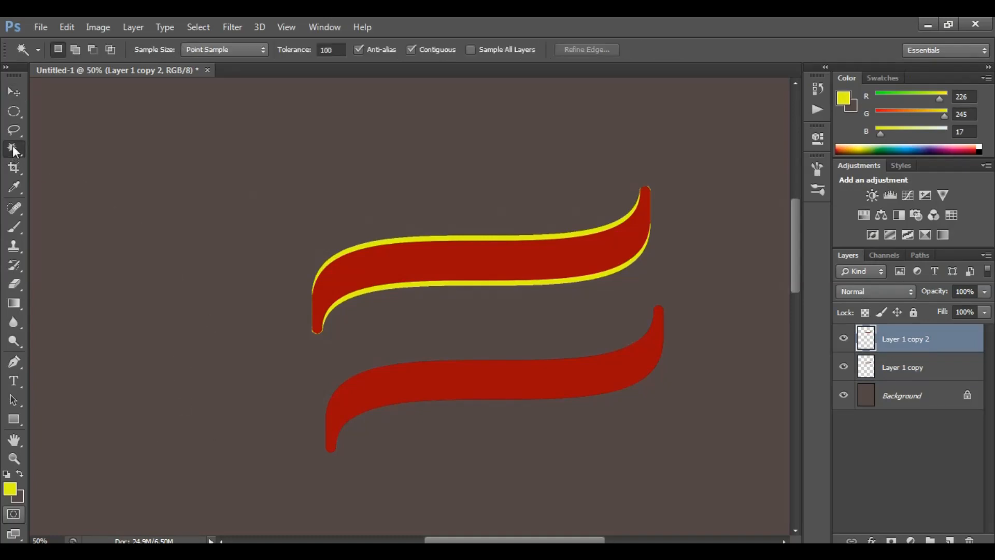
{"action": "left_click", "coordinate": [555, 260]}
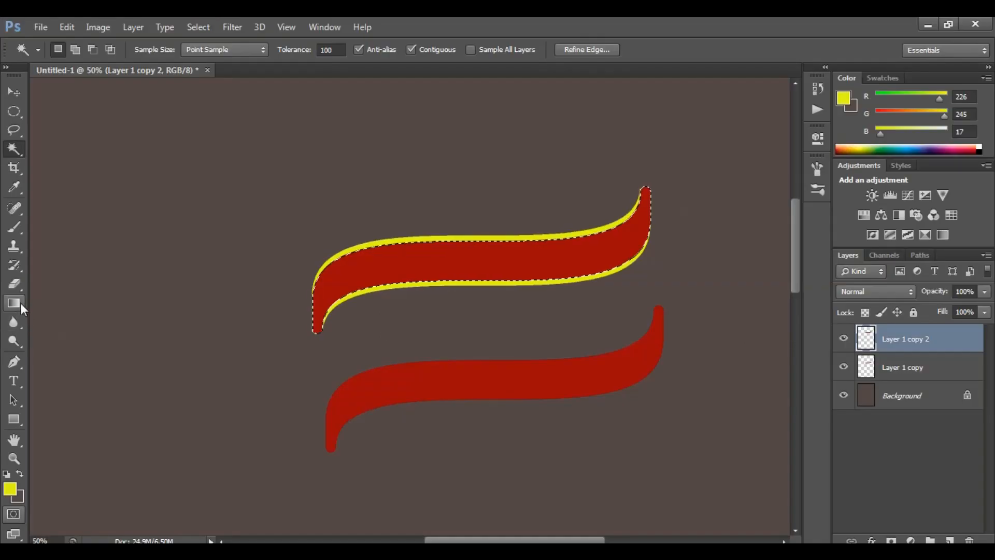
Open the Gradient tool's editor and set both end colour stops to dark red, b00a0e on the left and a40a0a on the right
{"action": "left_click", "coordinate": [21, 304]}
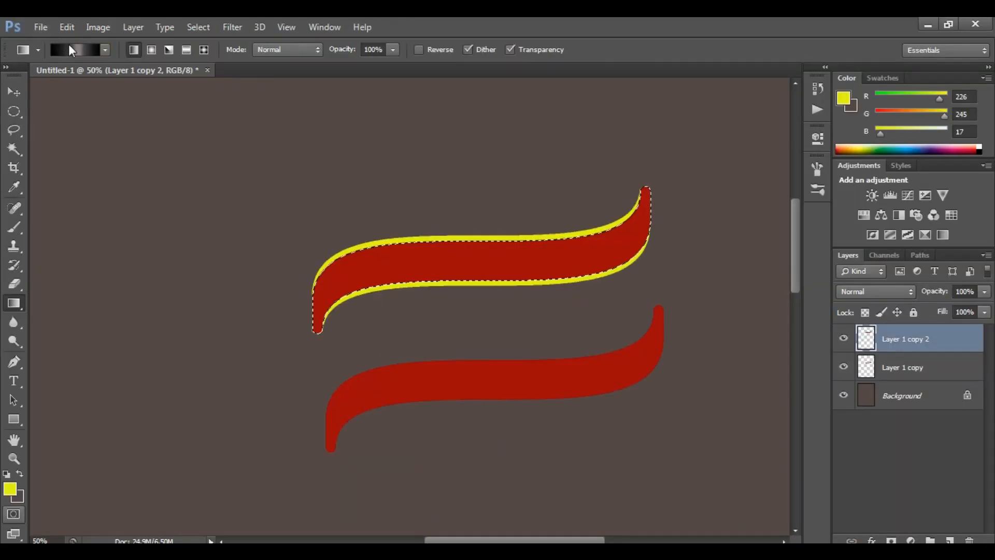
{"action": "left_click", "coordinate": [69, 49]}
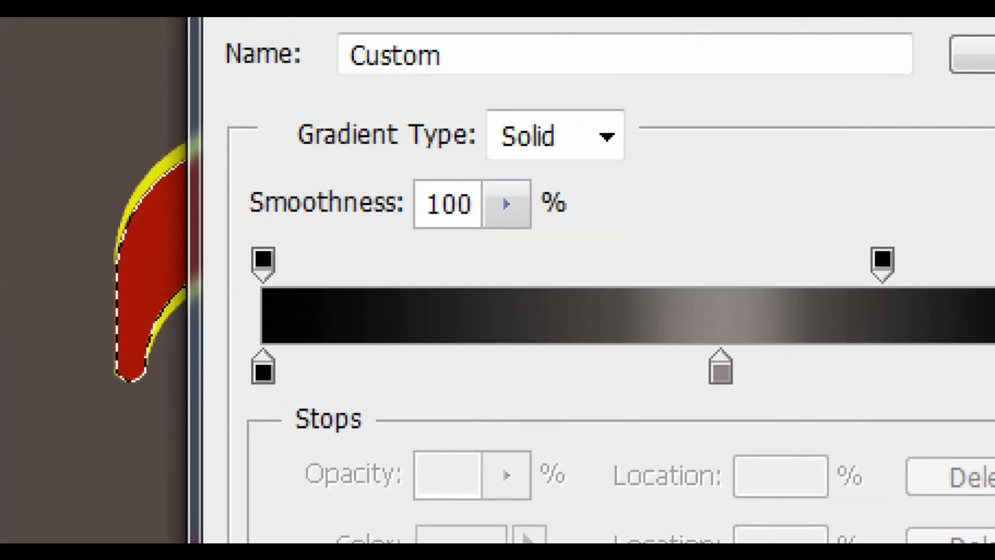
{"action": "left_click", "coordinate": [424, 311]}
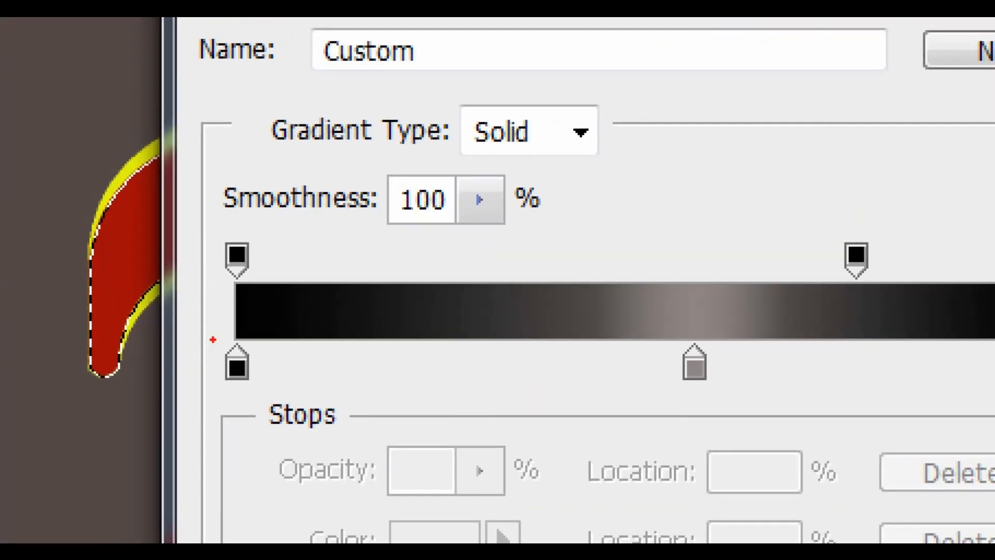
{"action": "left_click_drag", "start_coordinate": [216, 338], "coordinate": [273, 389]}
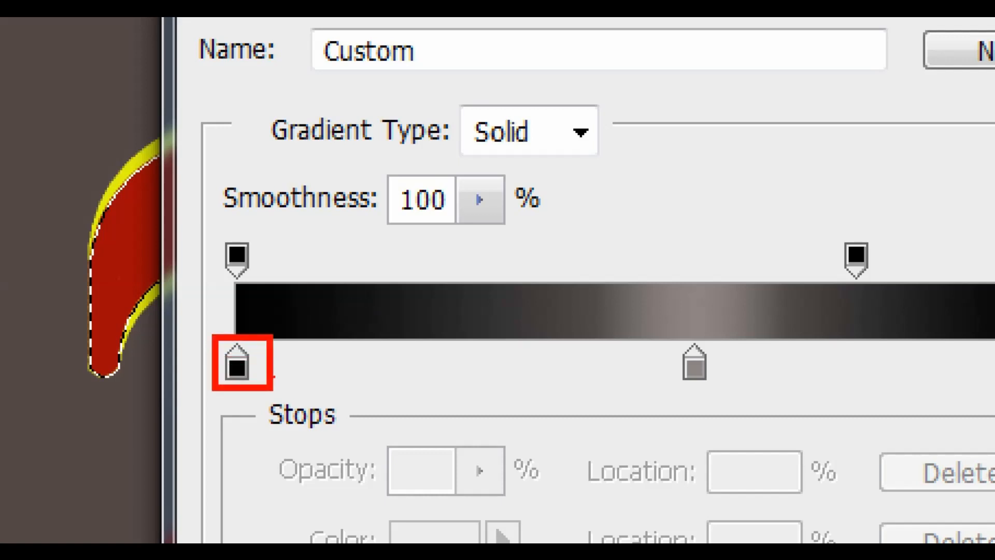
{"action": "key", "text": "Escape"}
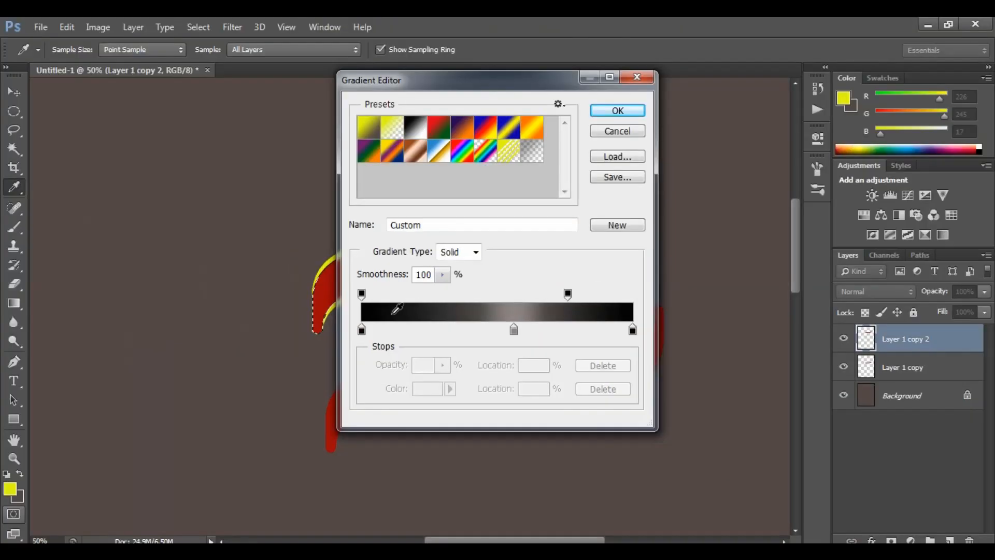
{"action": "double_click", "coordinate": [362, 330]}
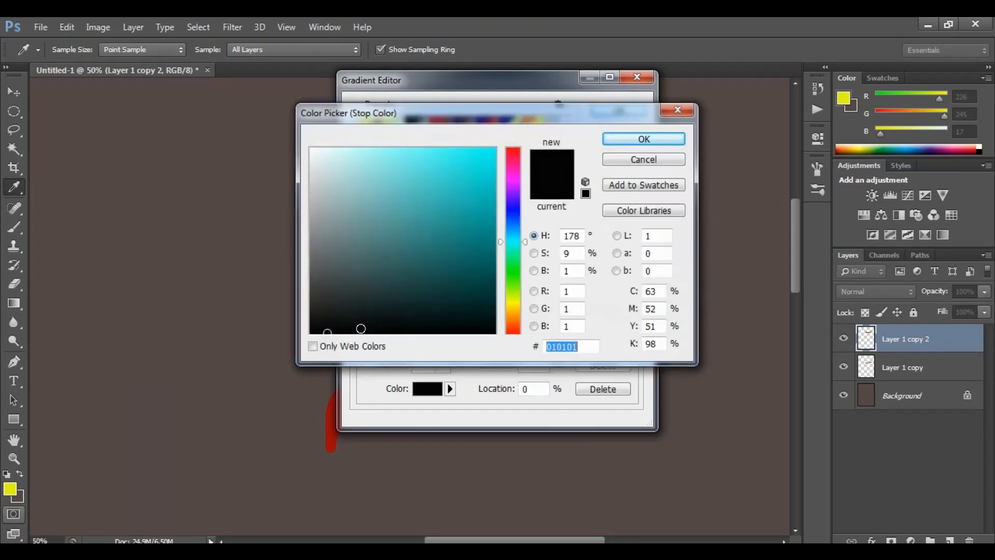
{"action": "left_click", "coordinate": [517, 150]}
{"action": "left_click", "coordinate": [485, 206]}
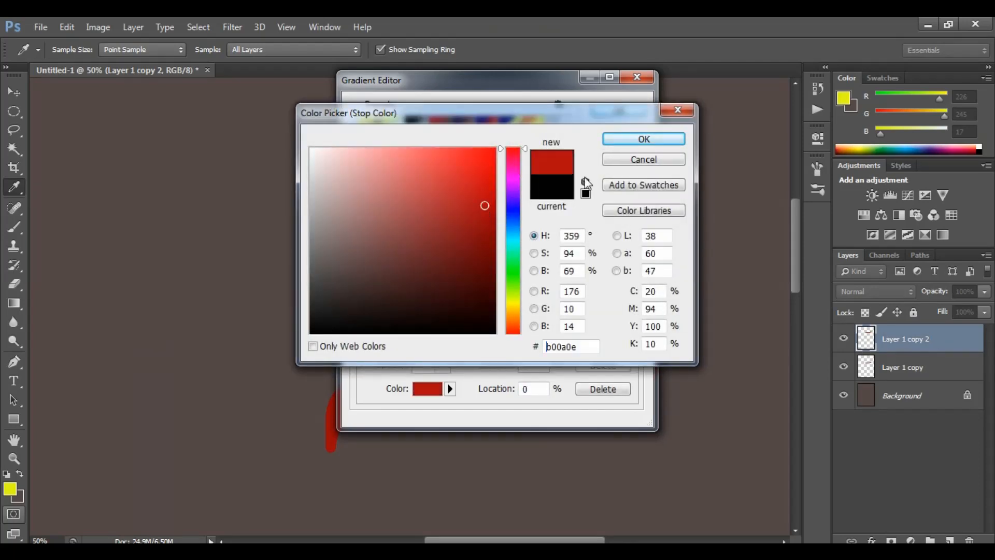
{"action": "left_click", "coordinate": [644, 140]}
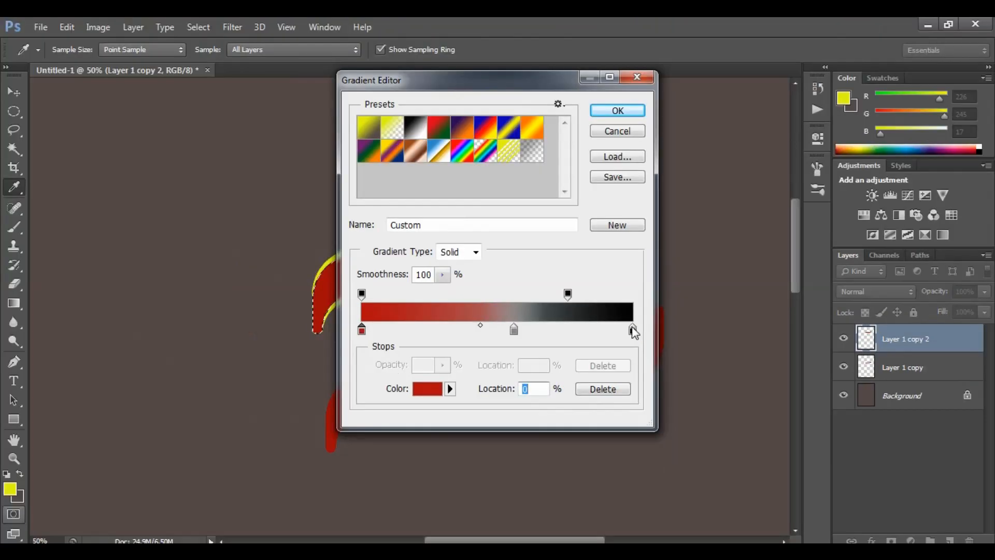
{"action": "double_click", "coordinate": [638, 342]}
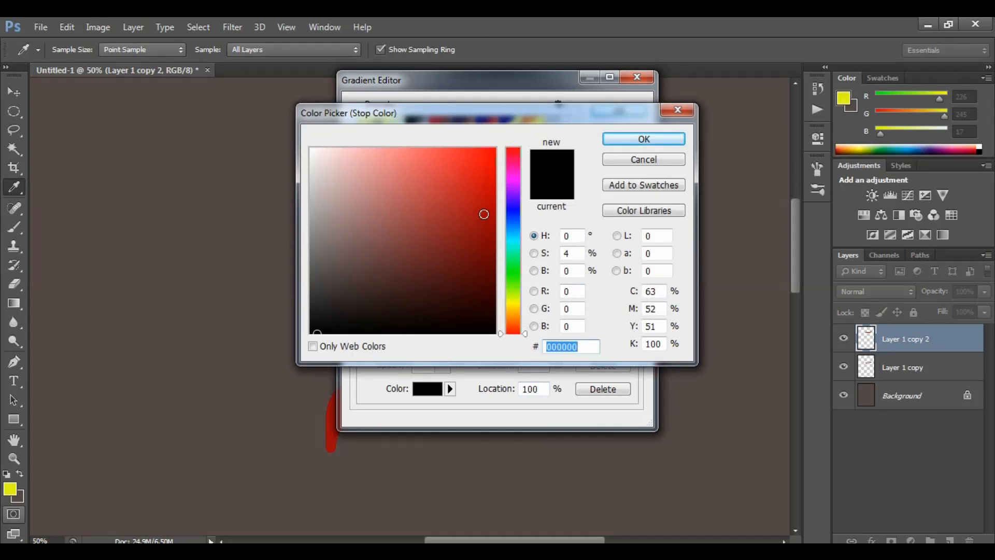
{"action": "left_click", "coordinate": [484, 214]}
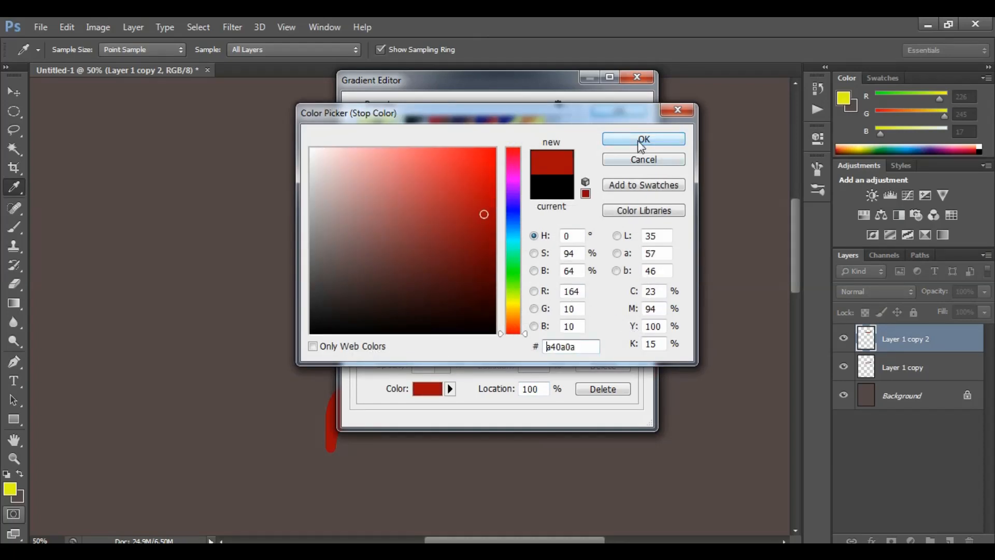
{"action": "left_click", "coordinate": [640, 139]}
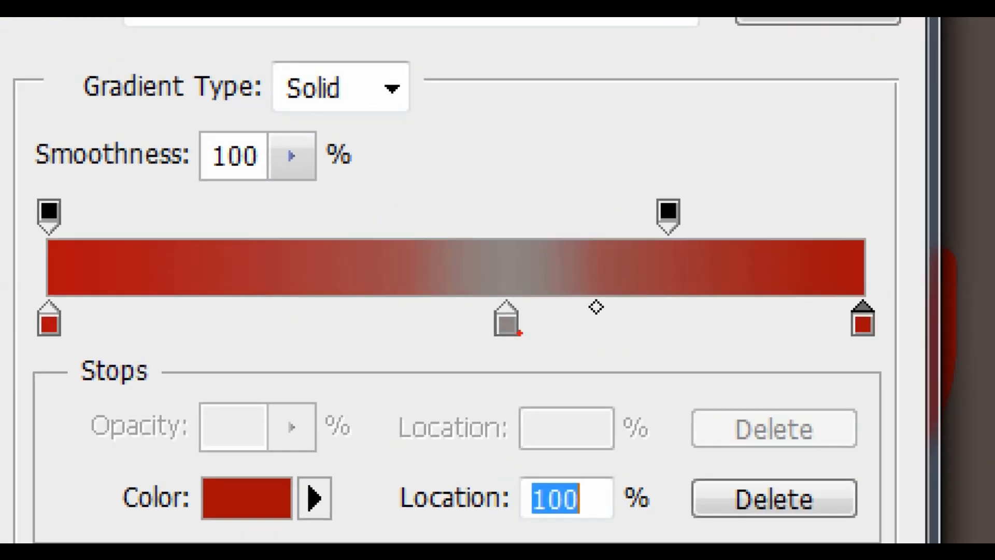
{"action": "left_click_drag", "start_coordinate": [472, 295], "coordinate": [543, 359]}
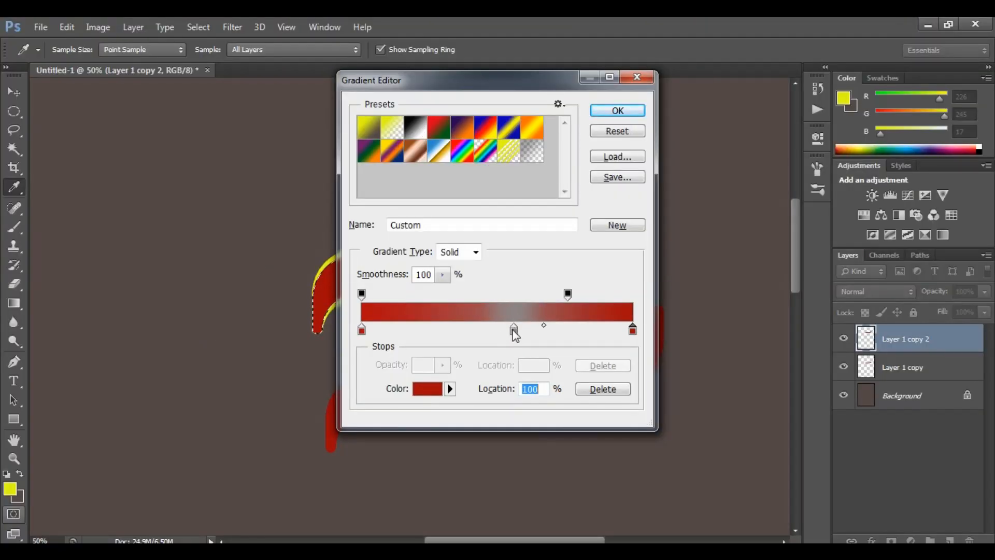
{"action": "left_click_drag", "start_coordinate": [514, 330], "coordinate": [554, 340]}
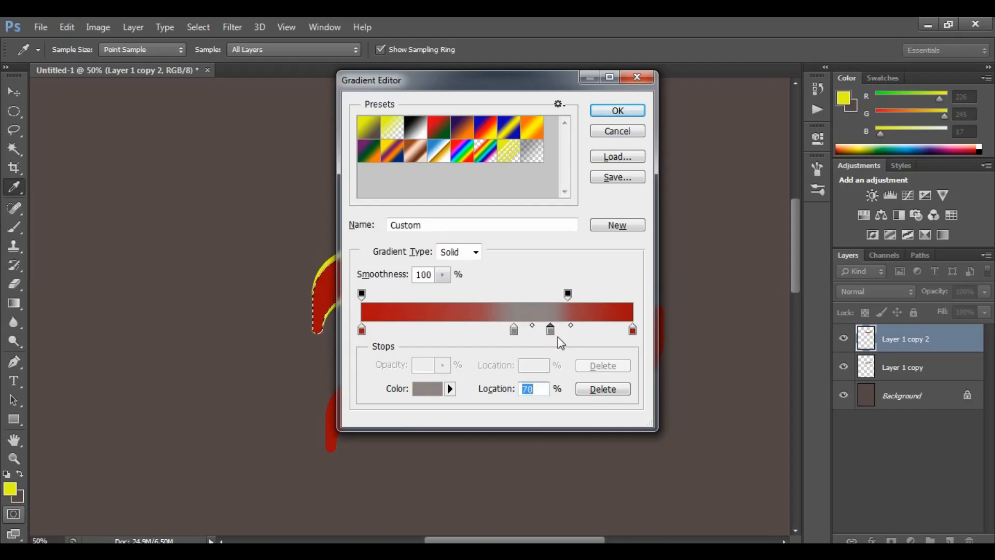
{"action": "left_click_drag", "start_coordinate": [552, 332], "coordinate": [551, 344]}
Set the middle colour stop at 56% to near-white and confirm the gradient
{"action": "double_click", "coordinate": [514, 331]}
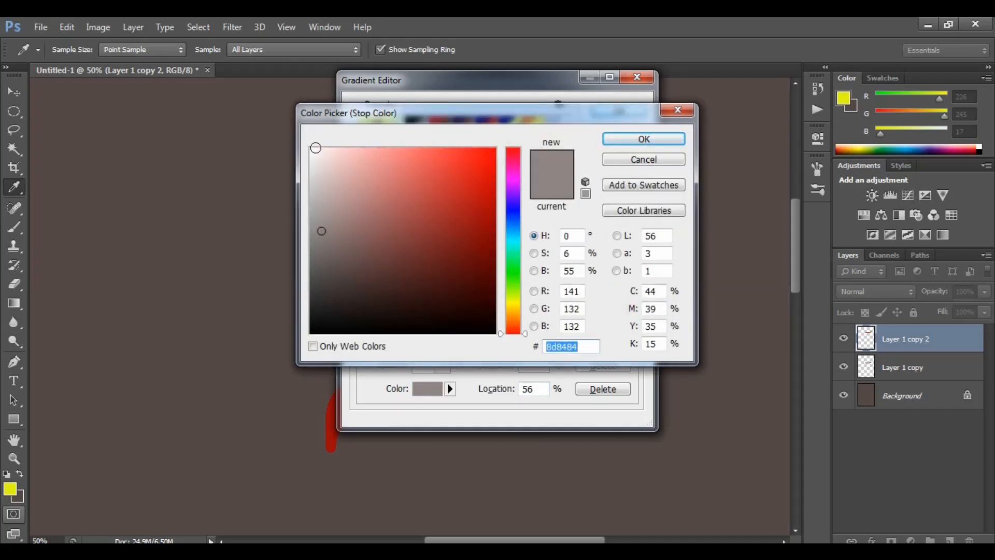
{"action": "left_click", "coordinate": [315, 148]}
{"action": "left_click", "coordinate": [624, 149]}
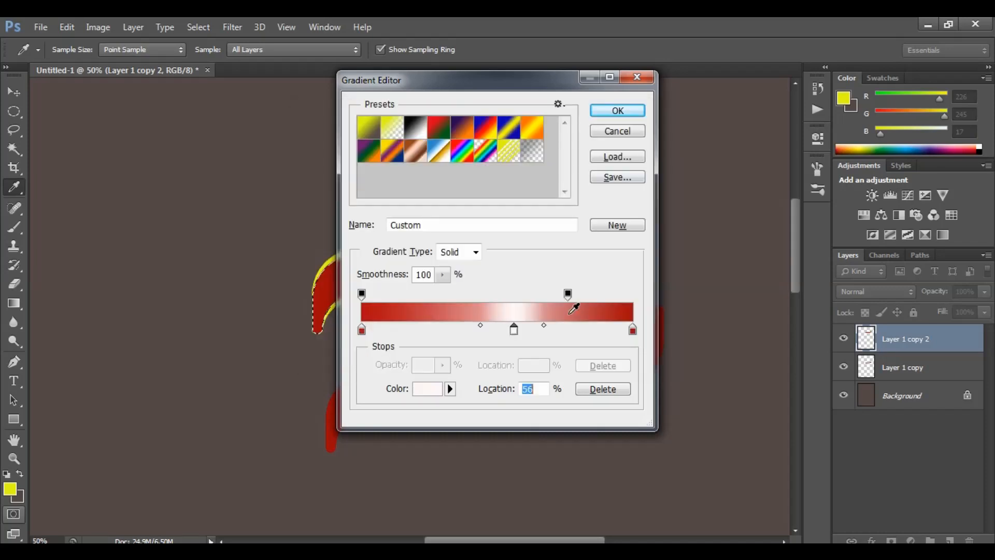
{"action": "left_click", "coordinate": [619, 111]}
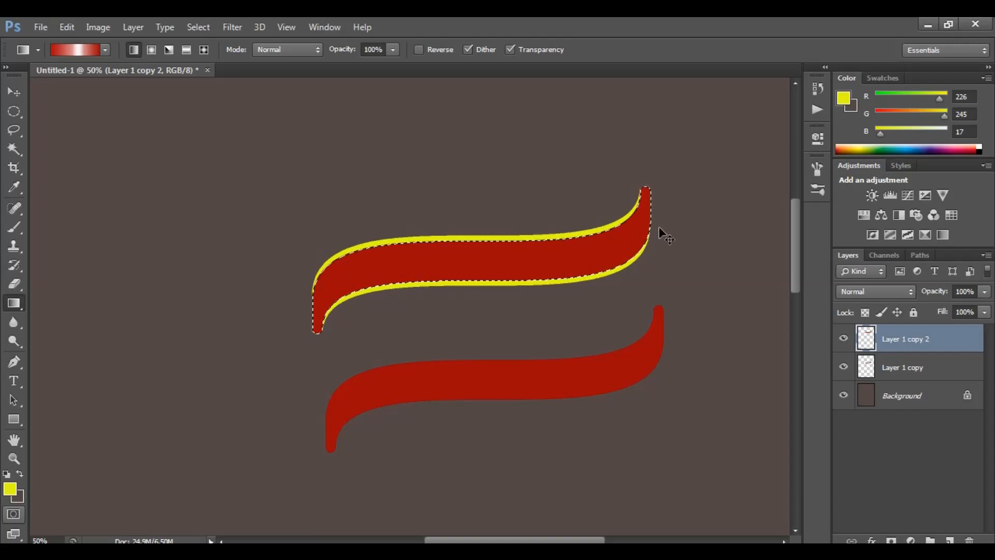
Apply the red-white gradient horizontally across the centre of the upper ribbon's red area, then deselect
{"action": "left_click_drag", "start_coordinate": [663, 229], "coordinate": [504, 254]}
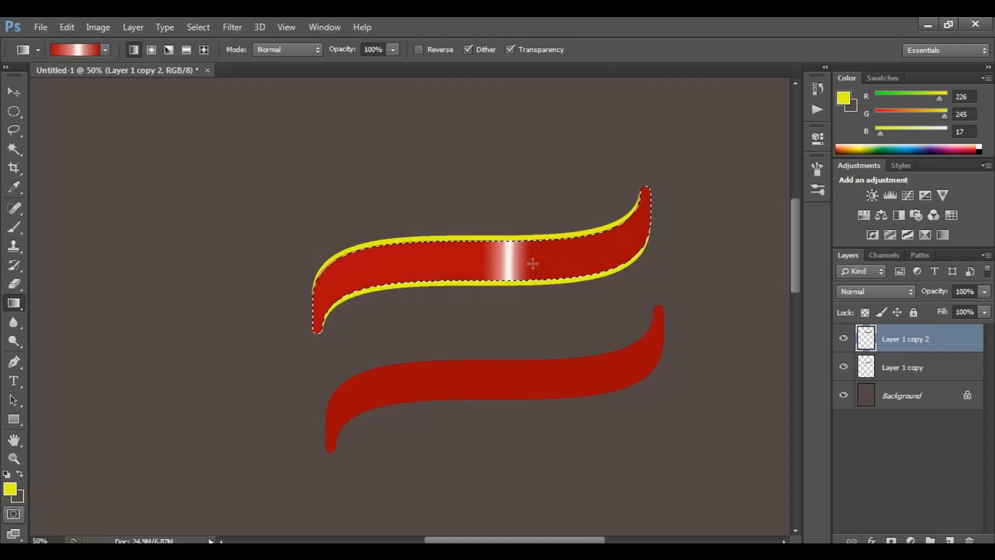
{"action": "key", "text": "ctrl+z"}
{"action": "left_click_drag", "start_coordinate": [463, 260], "coordinate": [591, 266]}
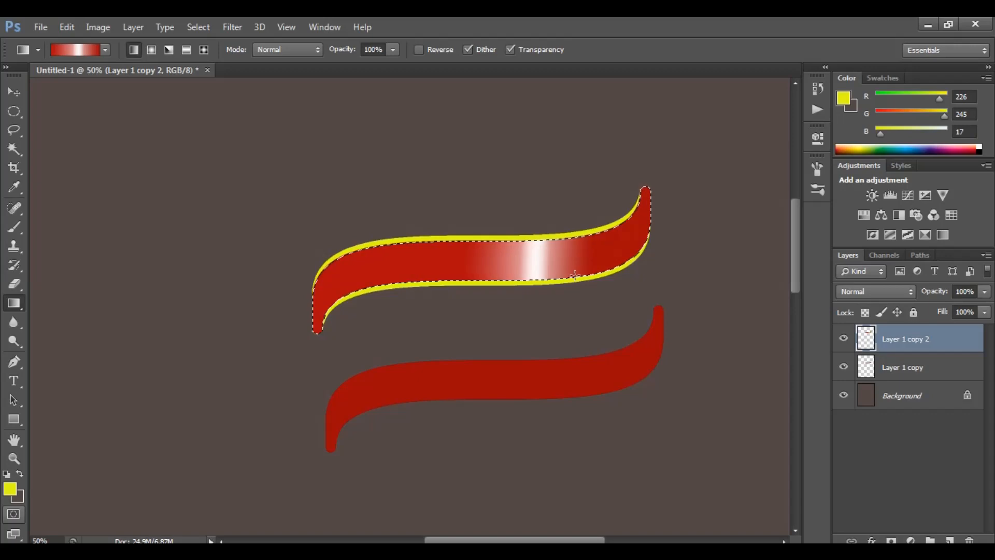
{"action": "key", "text": "ctrl+d"}
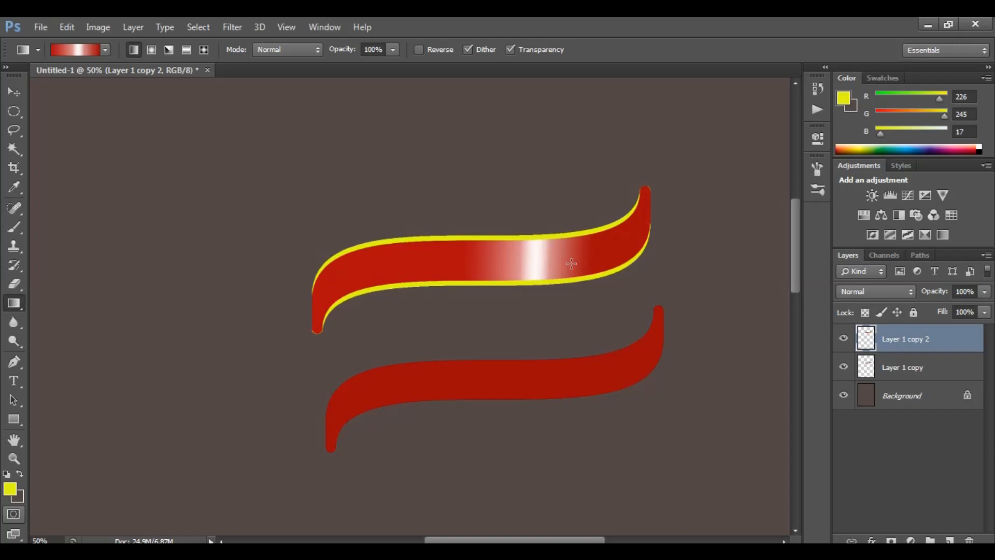
Select the lower ribbon's layer and move it up closer to the upper ribbon
{"action": "key", "text": "v"}
{"action": "right_click", "coordinate": [537, 381]}
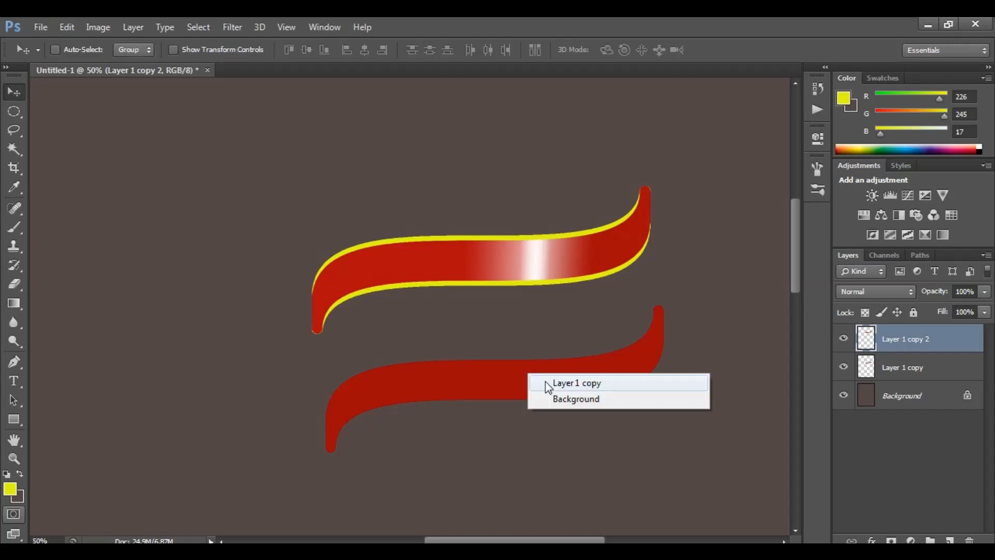
{"action": "left_click", "coordinate": [545, 381]}
{"action": "left_click_drag", "start_coordinate": [545, 381], "coordinate": [557, 338]}
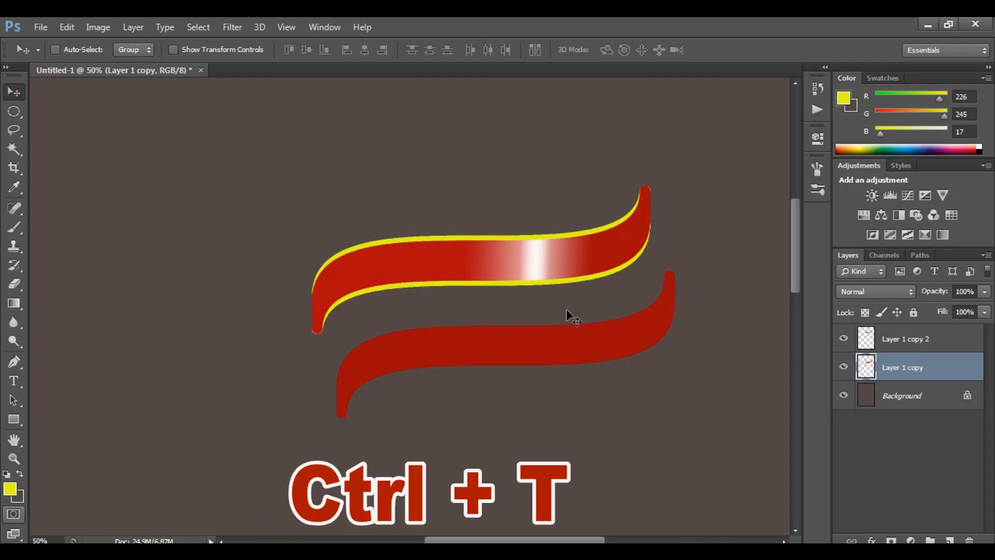
Flip the lower ribbon horizontally with Free Transform and move it down so it joins the upper ribbon's left end
{"action": "key", "text": "ctrl+t"}
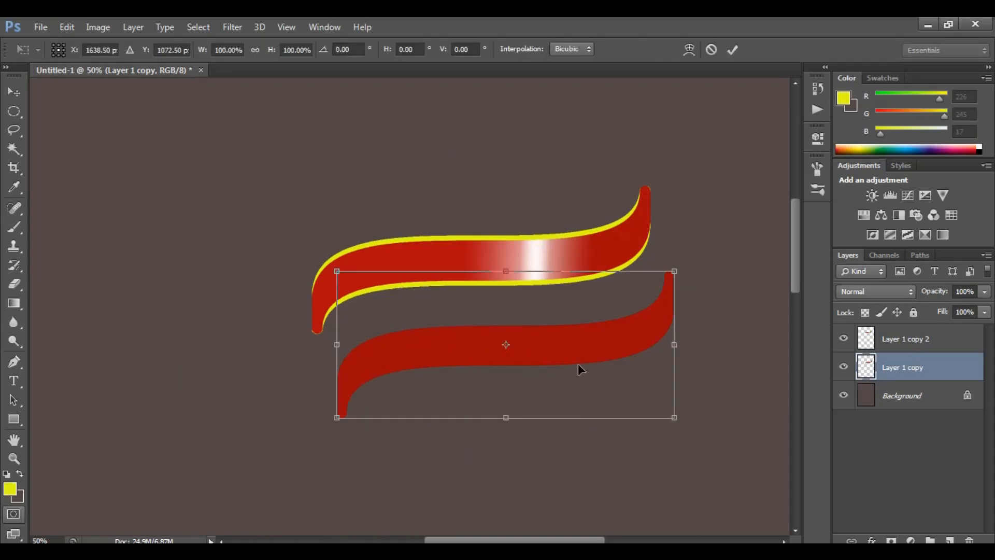
{"action": "right_click", "coordinate": [566, 336]}
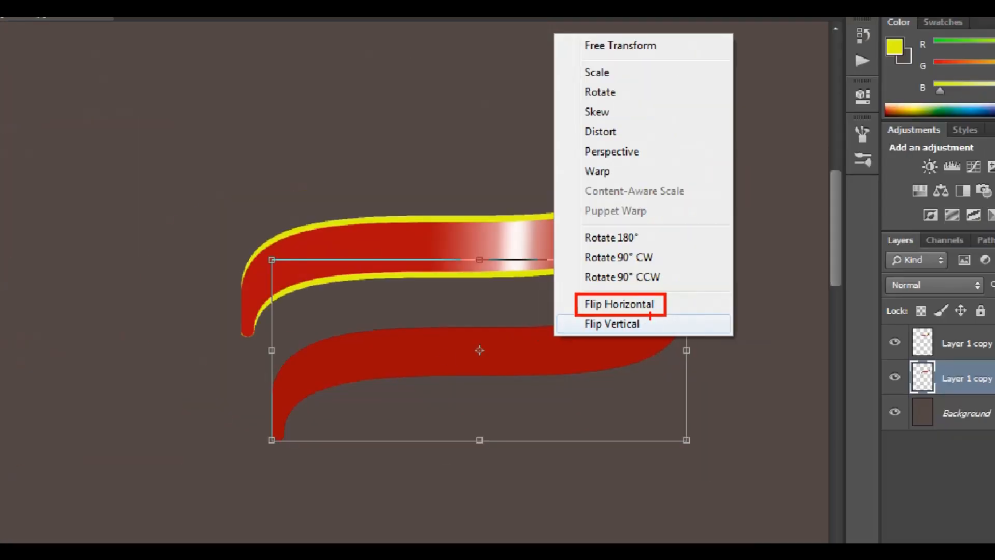
{"action": "left_click", "coordinate": [554, 328]}
{"action": "left_click_drag", "start_coordinate": [602, 326], "coordinate": [582, 339]}
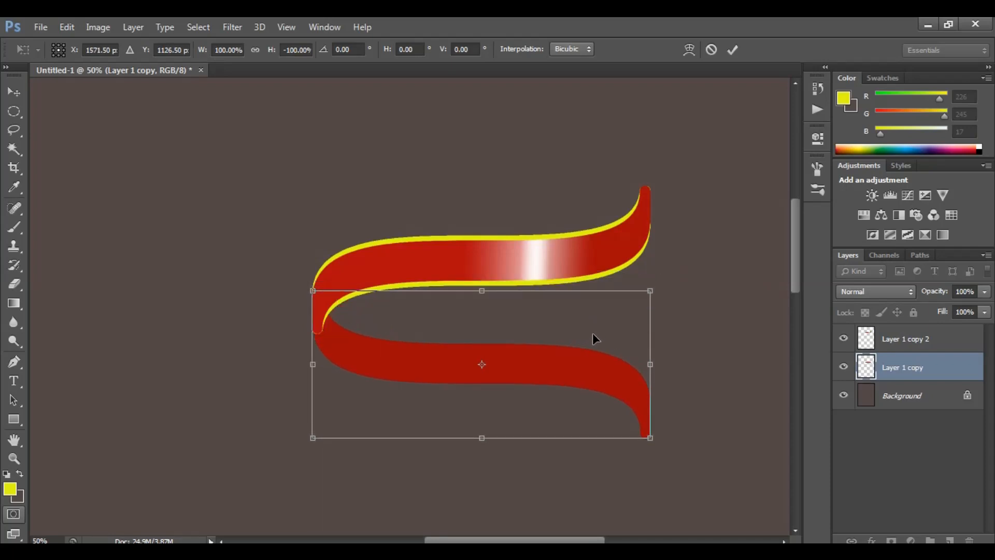
{"action": "key", "text": "Return"}
{"action": "left_click_drag", "start_coordinate": [469, 361], "coordinate": [467, 390]}
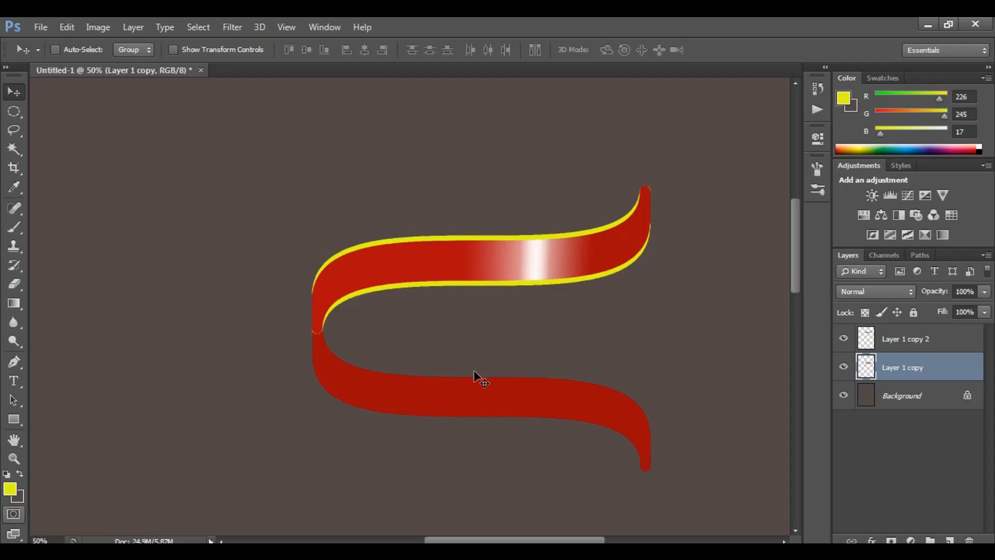
{"action": "key", "text": "shift+Down"}
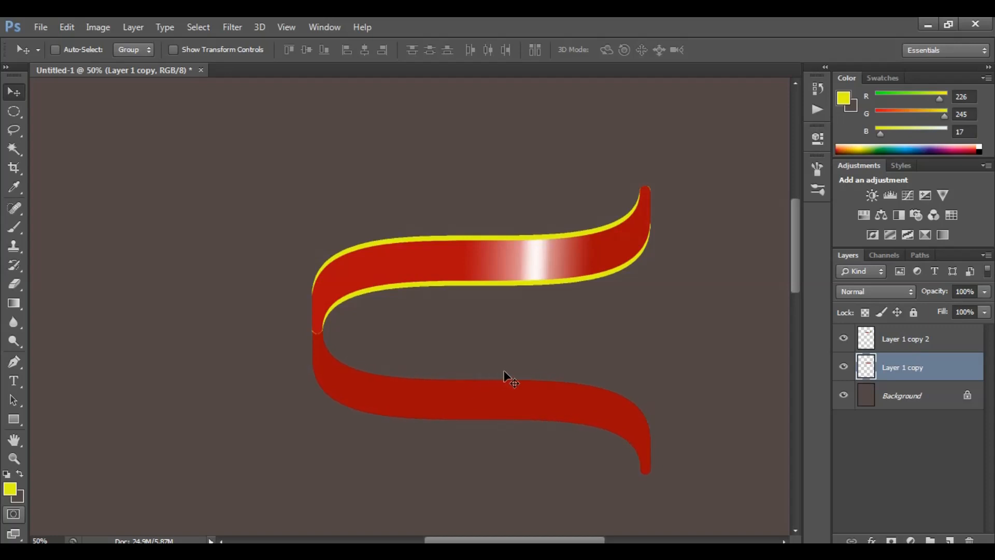
Merge the upper ribbon layer down into the lower ribbon layer
{"action": "left_click", "coordinate": [924, 351]}
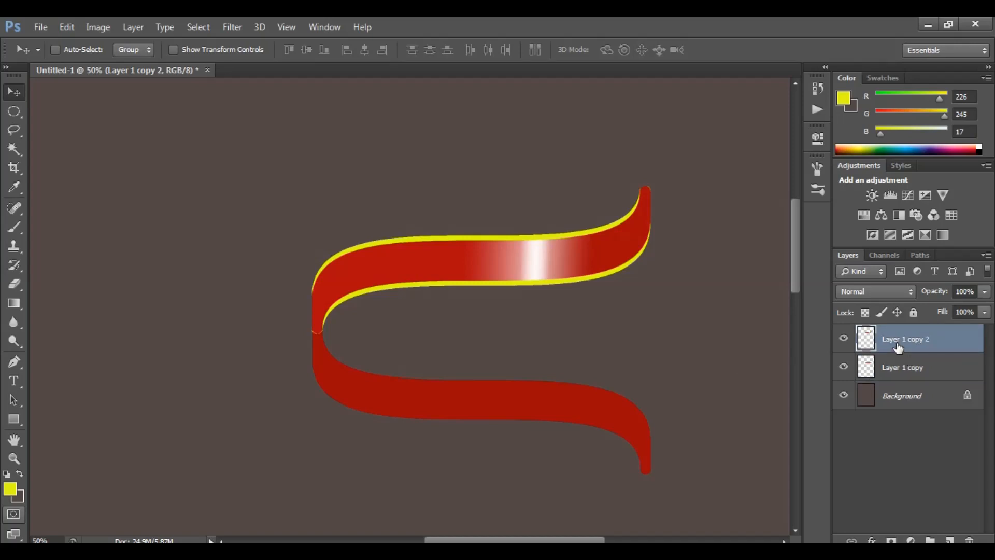
{"action": "key", "text": "Delete"}
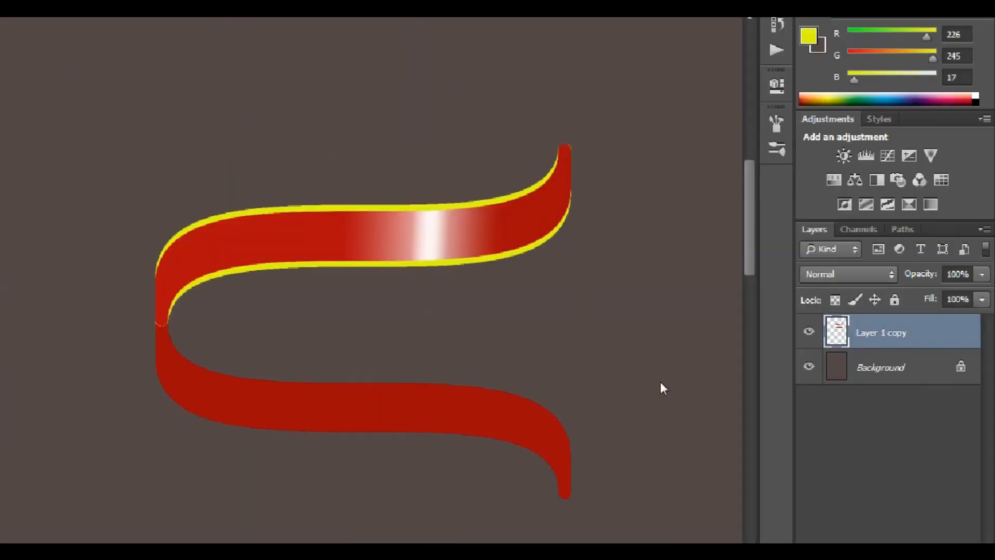
Add a Drop Shadow layer style to the merged ribbon layer
{"action": "right_click", "coordinate": [905, 342]}
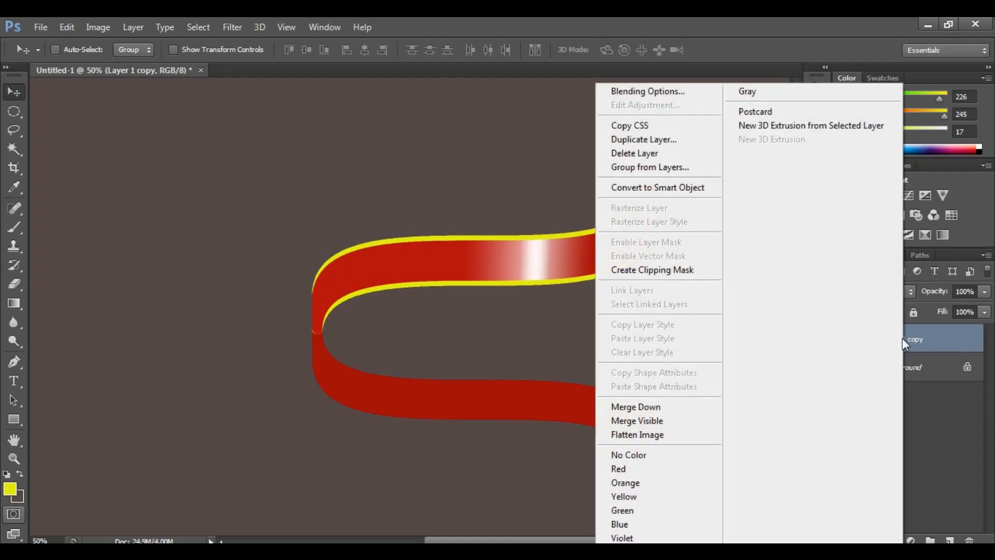
{"action": "left_click", "coordinate": [645, 93]}
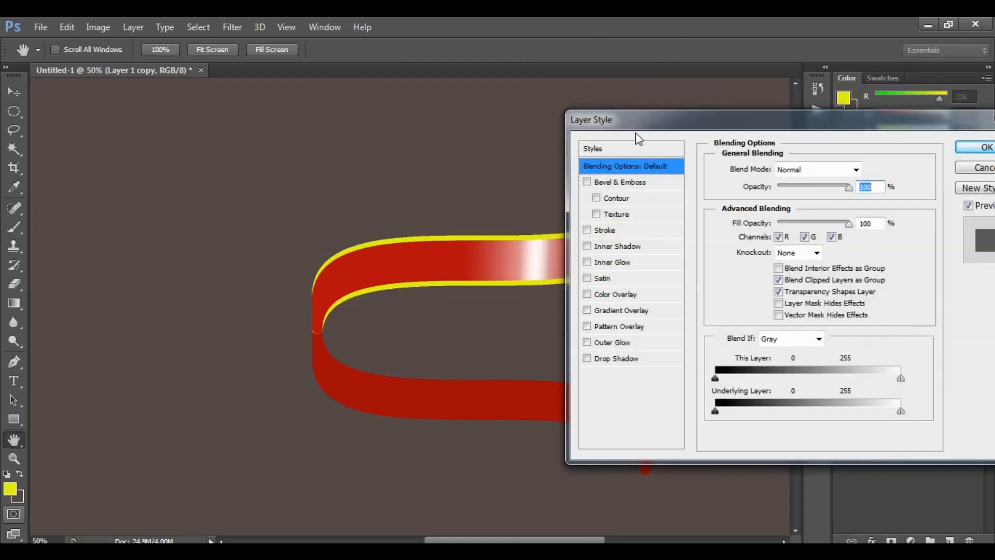
{"action": "left_click_drag", "start_coordinate": [751, 119], "coordinate": [653, 108]}
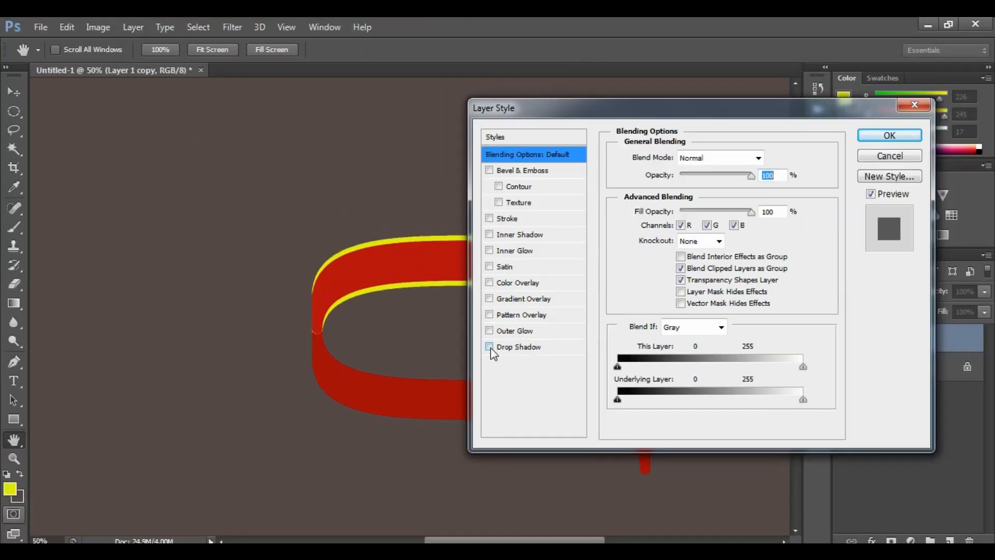
{"action": "left_click", "coordinate": [489, 346]}
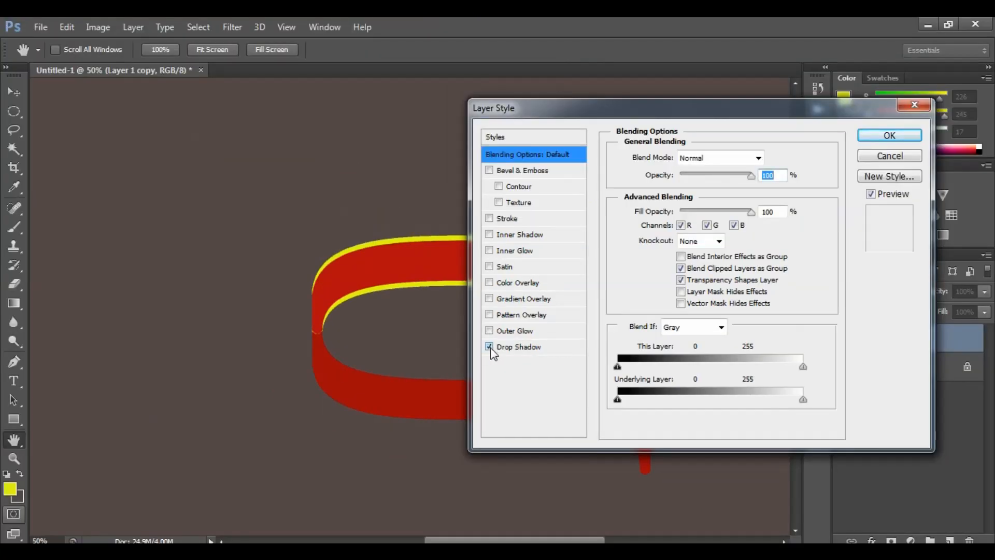
{"action": "left_click", "coordinate": [890, 136]}
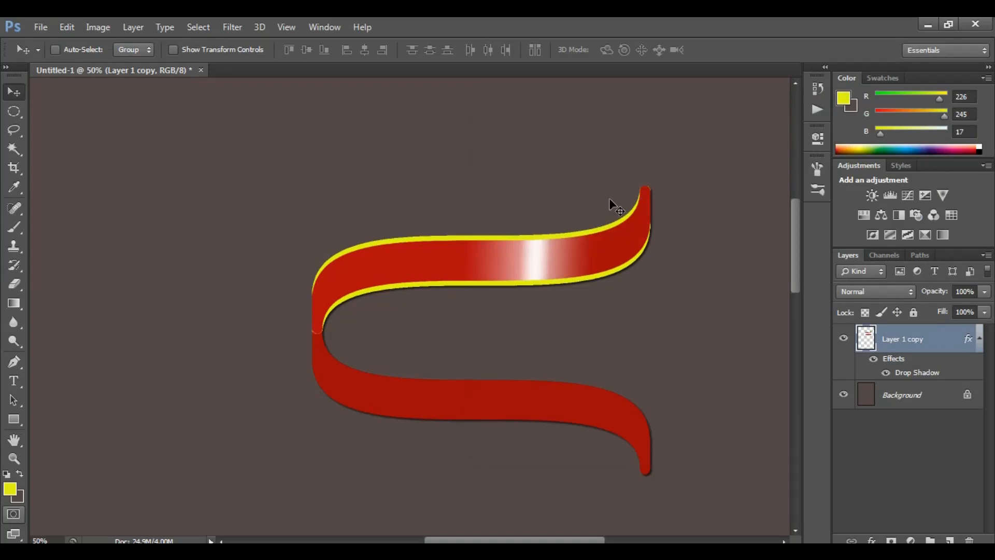
Move the ribbon toward the top of the canvas and duplicate it downward twice to form a continuous spiral
{"action": "key", "text": "ctrl+minus"}
{"action": "key", "text": "ctrl+minus"}
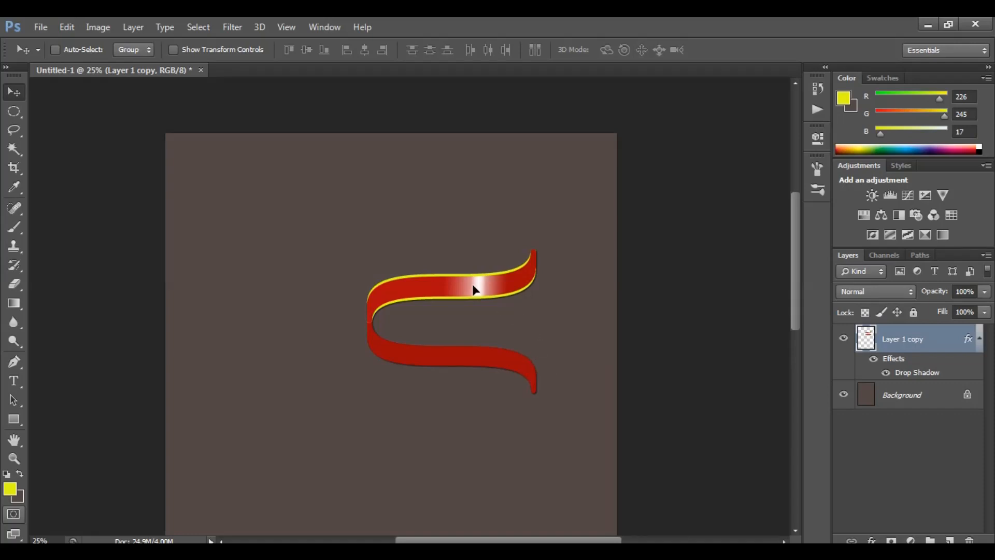
{"action": "left_click_drag", "start_coordinate": [498, 298], "coordinate": [418, 239]}
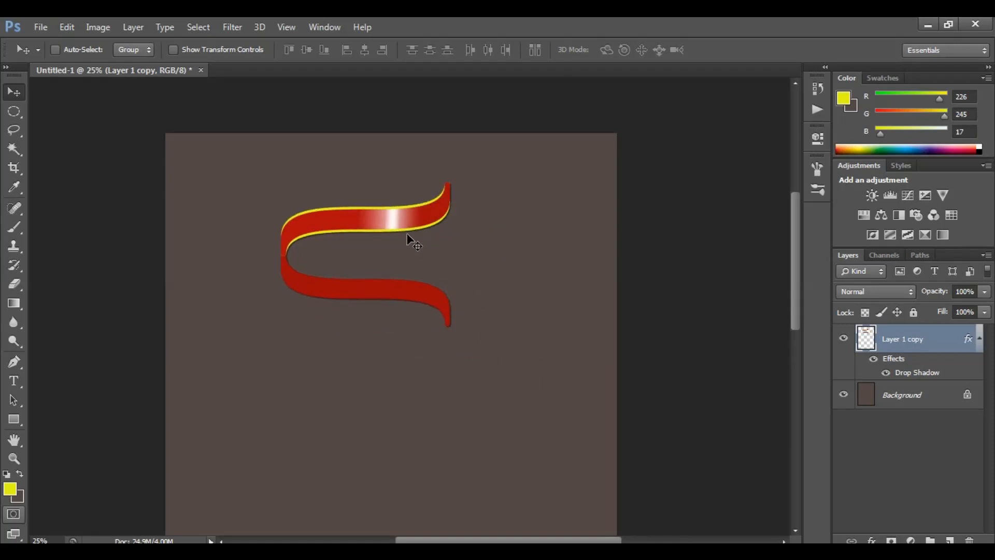
{"action": "key", "text": "ctrl+minus"}
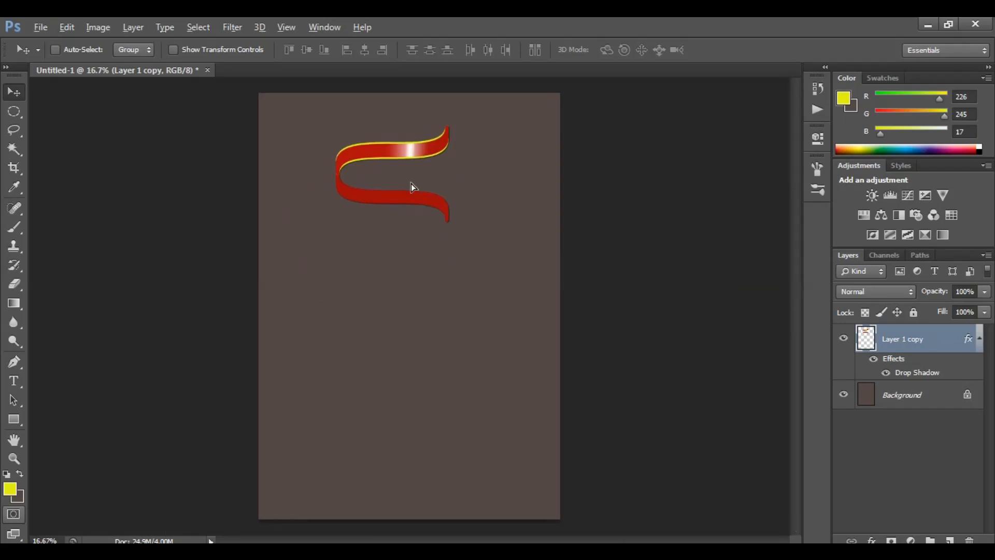
{"action": "left_click_drag", "start_coordinate": [412, 183], "coordinate": [413, 345]}
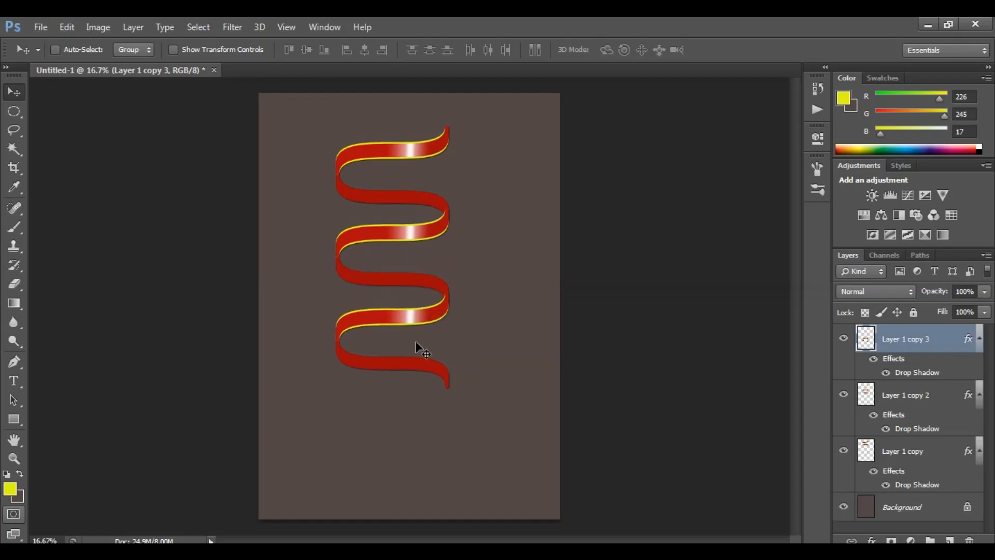